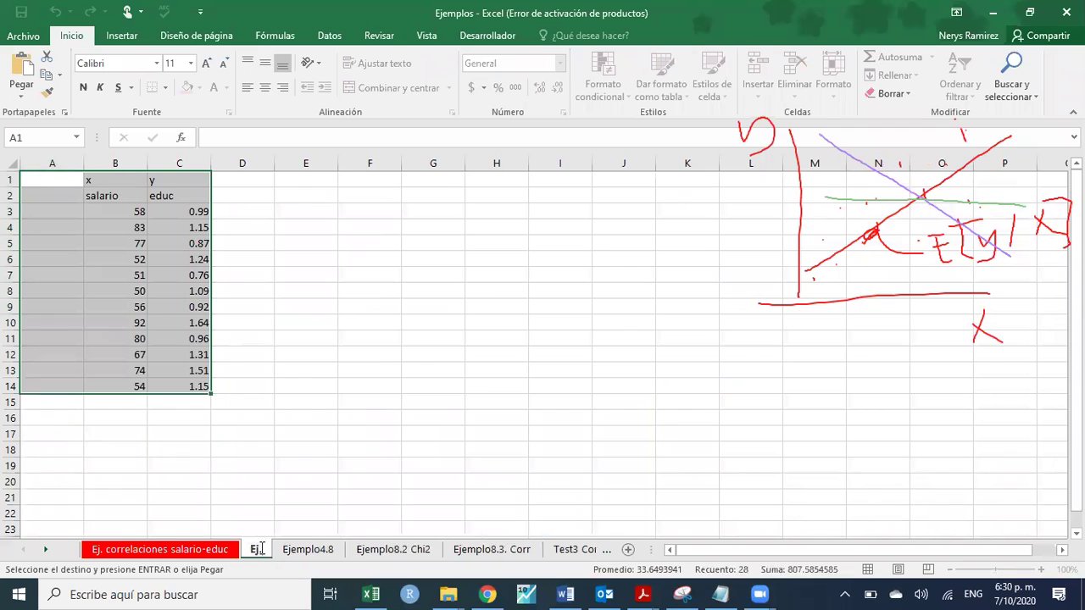
Finish naming the new sheet Ej.2. and colour its tab dark red
{"action": "left_click", "coordinate": [293, 490]}
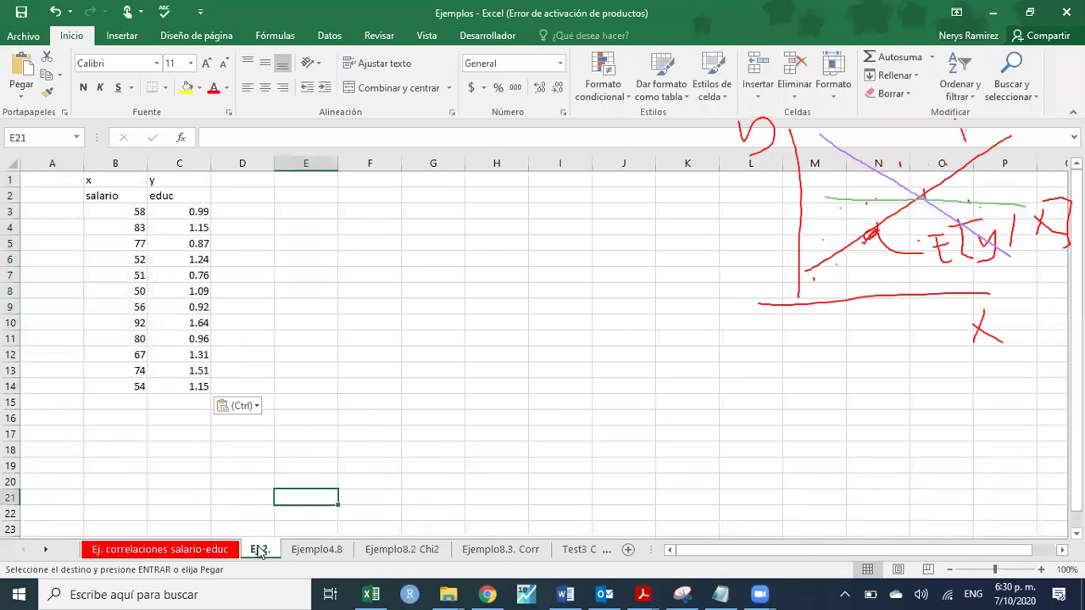
{"action": "right_click", "coordinate": [260, 549]}
{"action": "mouse_move", "coordinate": [398, 475]}
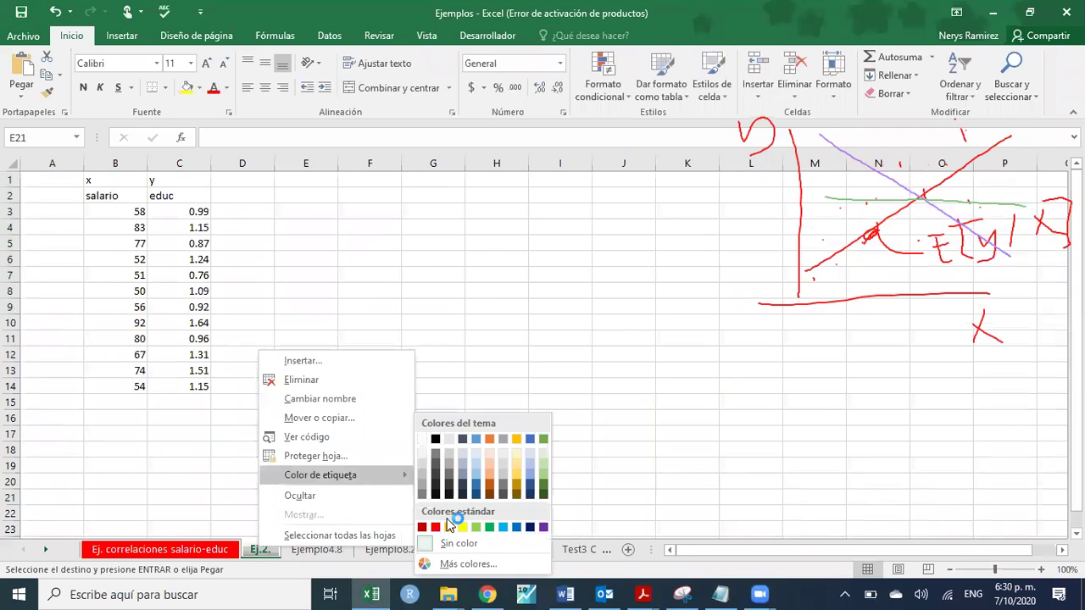
{"action": "left_click", "coordinate": [426, 518]}
{"action": "left_click", "coordinate": [383, 419]}
{"action": "left_click", "coordinate": [225, 550]}
{"action": "left_click", "coordinate": [260, 550]}
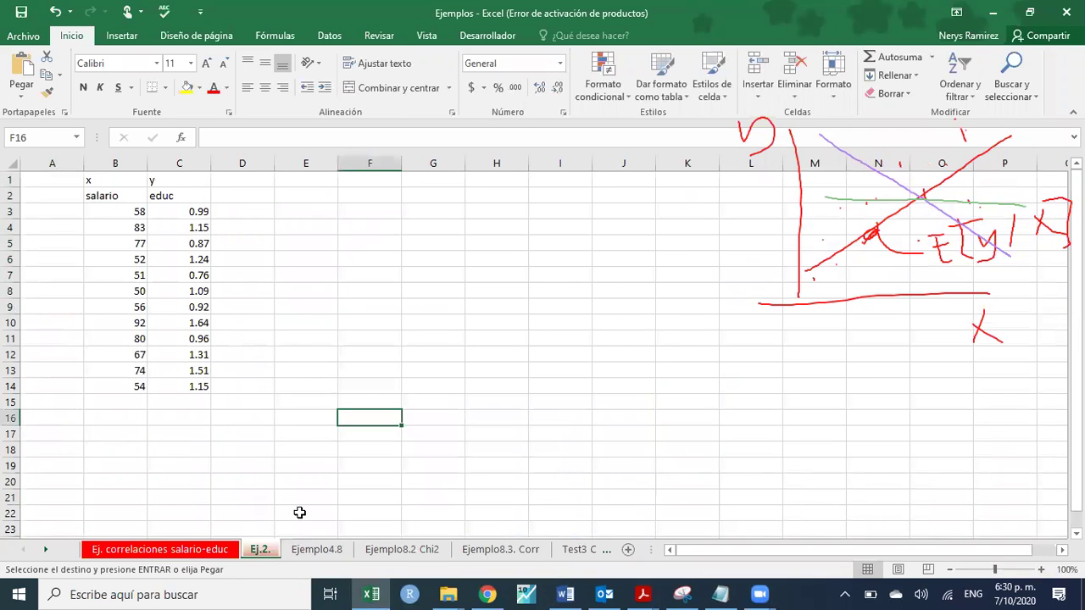
Set the tab colour of the Ej. correlaciones salario-educ sheet to dark red and return to sheet Ej.2
{"action": "left_click", "coordinate": [211, 549]}
{"action": "right_click", "coordinate": [212, 548]}
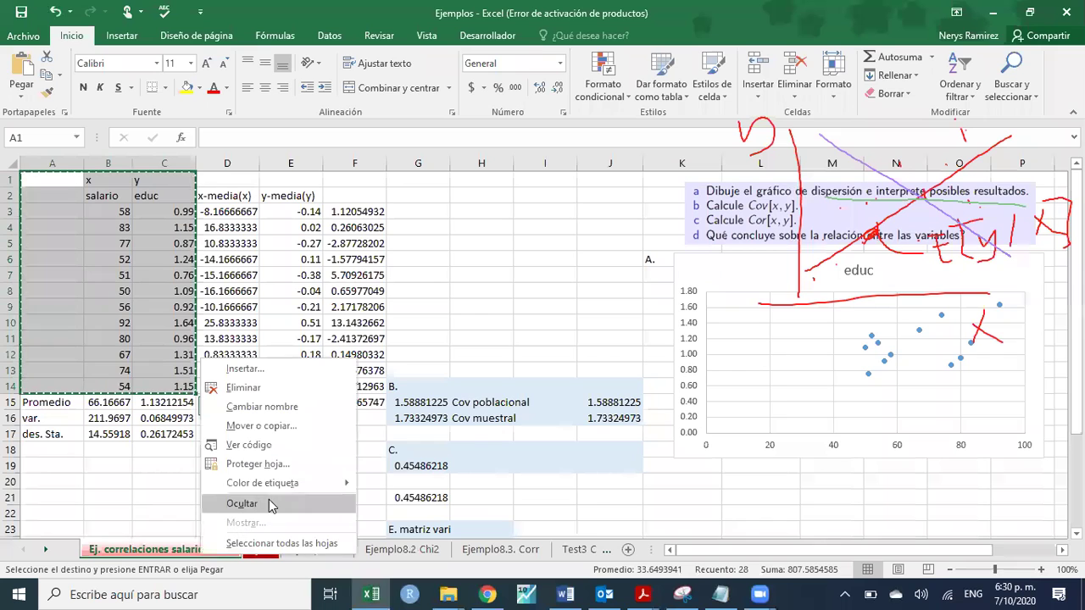
{"action": "mouse_move", "coordinate": [343, 482]}
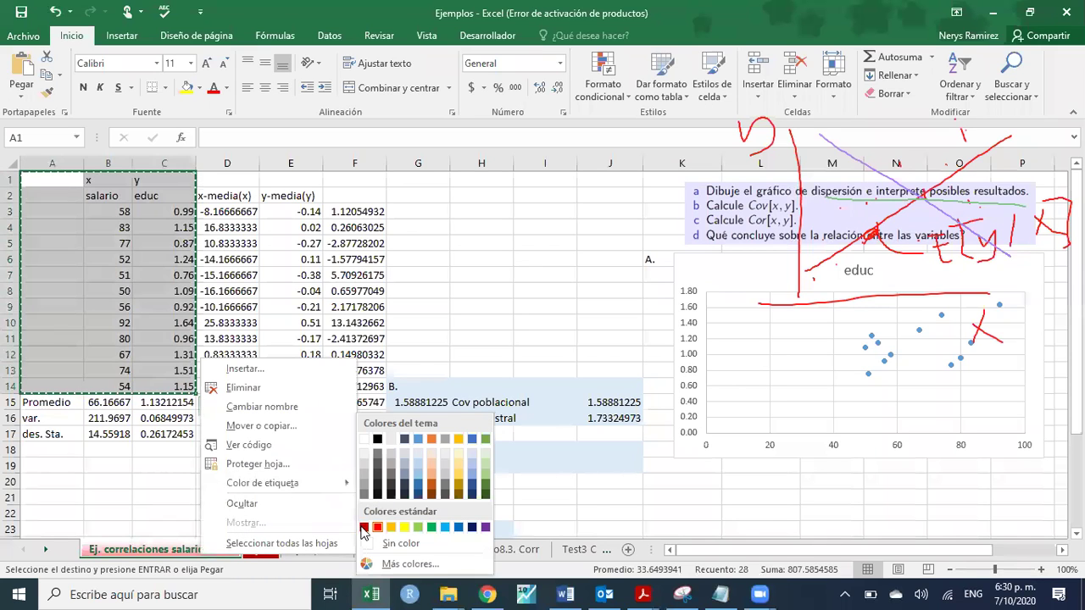
{"action": "left_click", "coordinate": [366, 527]}
{"action": "left_click", "coordinate": [262, 549]}
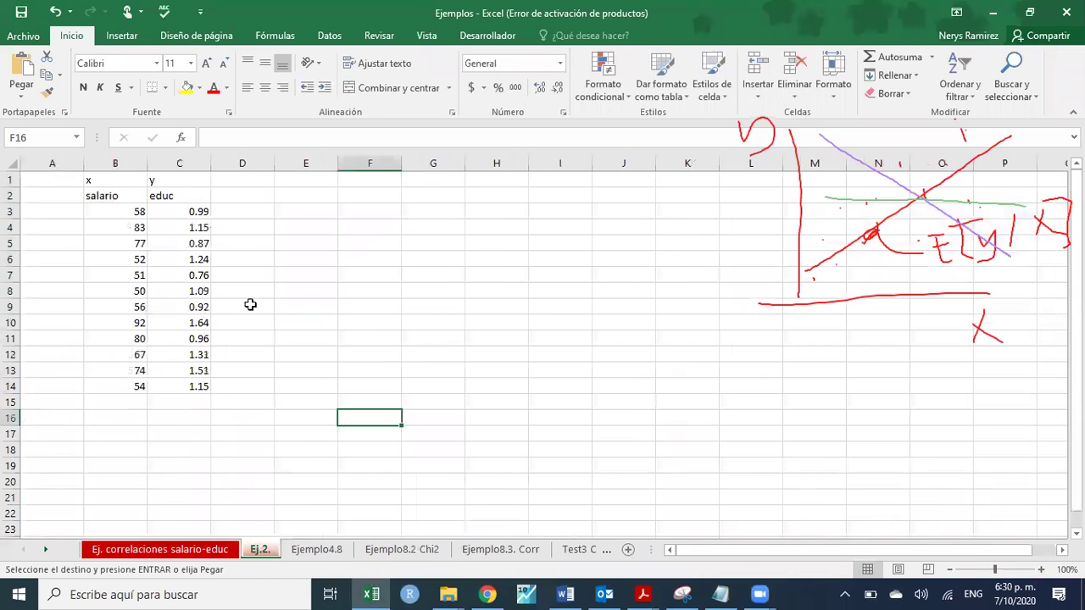
Add a third variable beside the data by entering the headings z in D1 and sexo in D2
{"action": "left_click", "coordinate": [232, 179]}
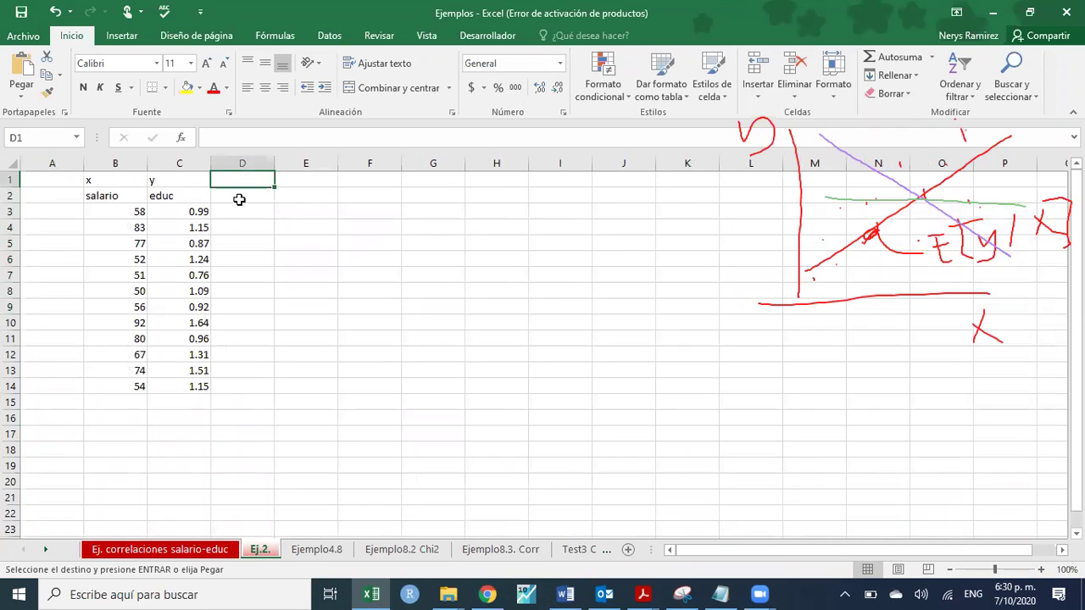
{"action": "type", "text": "z"}
{"action": "key", "text": "Return"}
{"action": "type", "text": "sexo"}
{"action": "key", "text": "Return"}
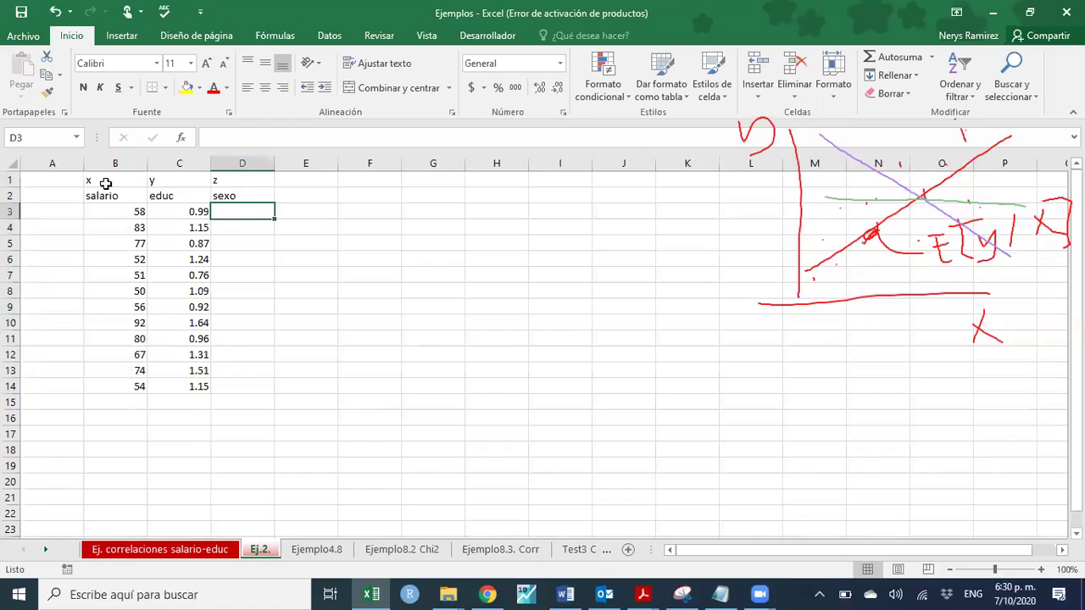
Add filters to the headings in B2:D2 and sort the data by salario from smallest to largest
{"action": "left_click_drag", "start_coordinate": [111, 195], "coordinate": [246, 196]}
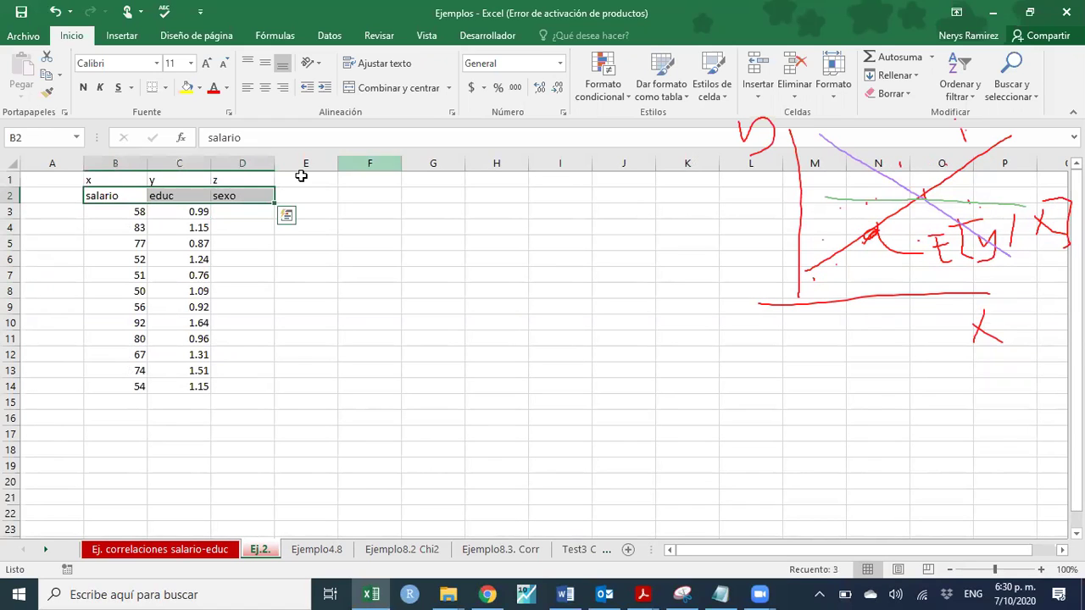
{"action": "left_click", "coordinate": [301, 175]}
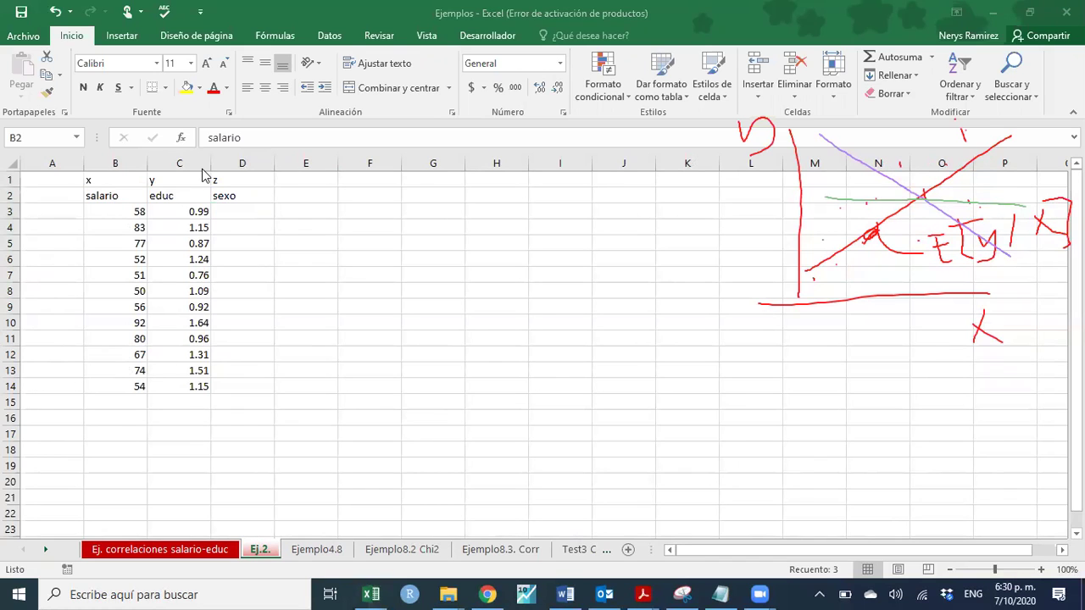
{"action": "left_click", "coordinate": [330, 35]}
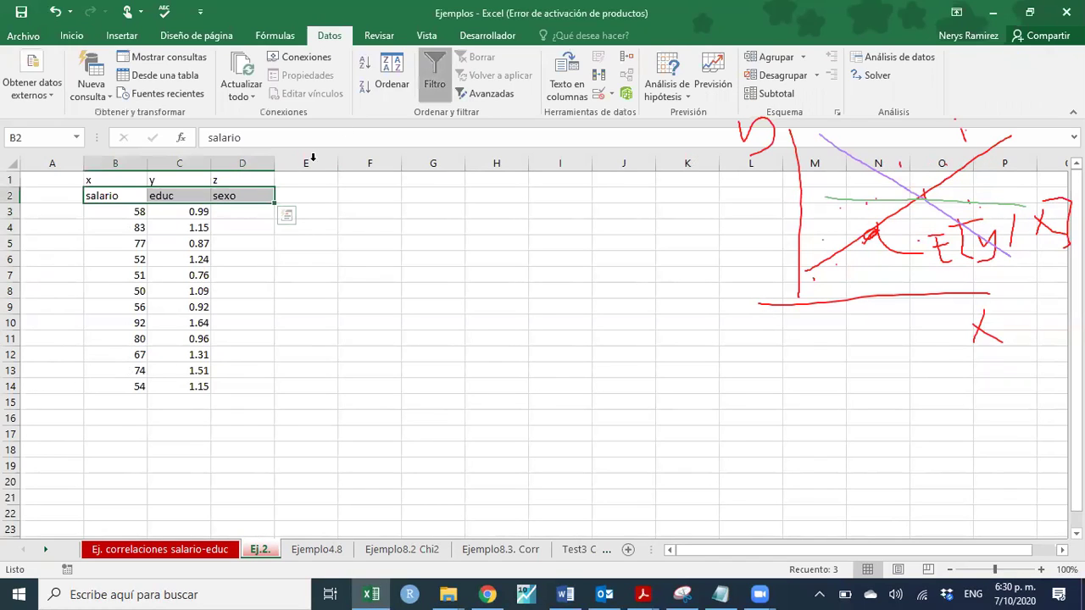
{"action": "left_click", "coordinate": [139, 195]}
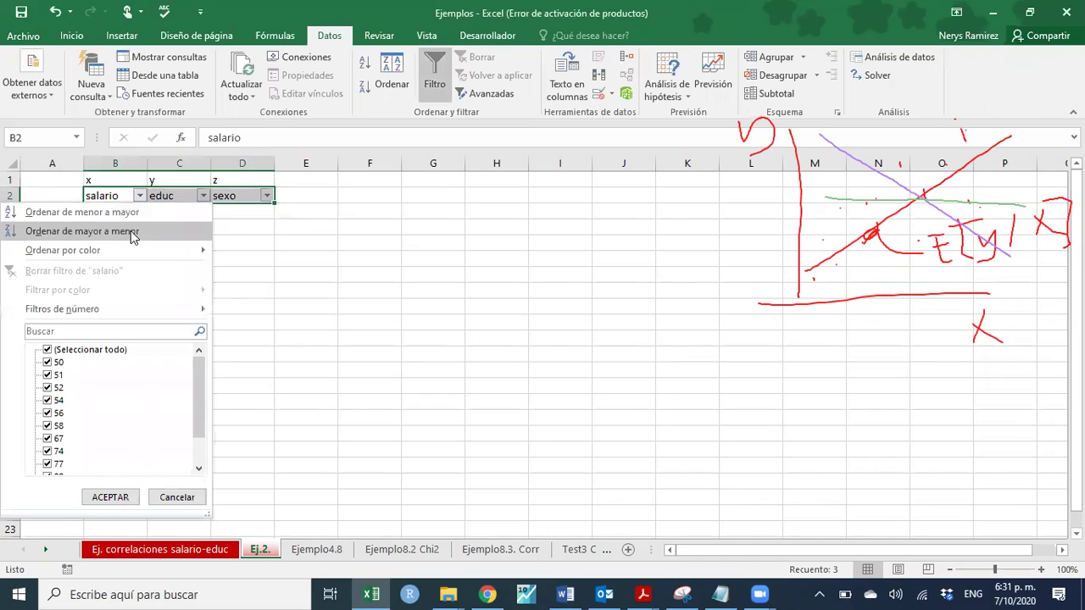
{"action": "left_click", "coordinate": [131, 212]}
Enter mujer in D3 and copy it to D4:D7
{"action": "left_click", "coordinate": [238, 210]}
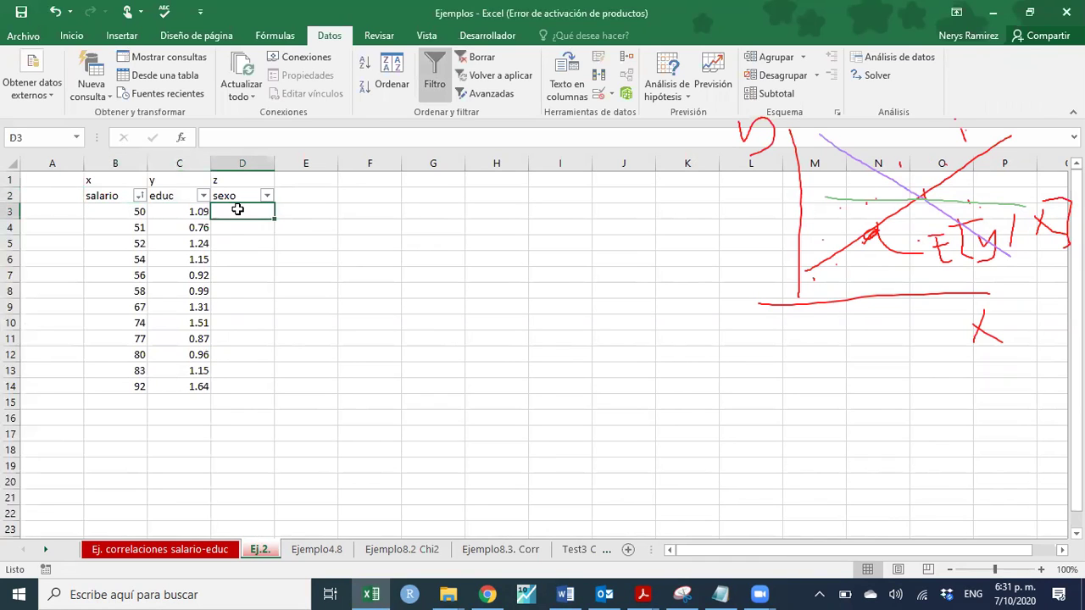
{"action": "type", "text": "mujer"}
{"action": "key", "text": "Return"}
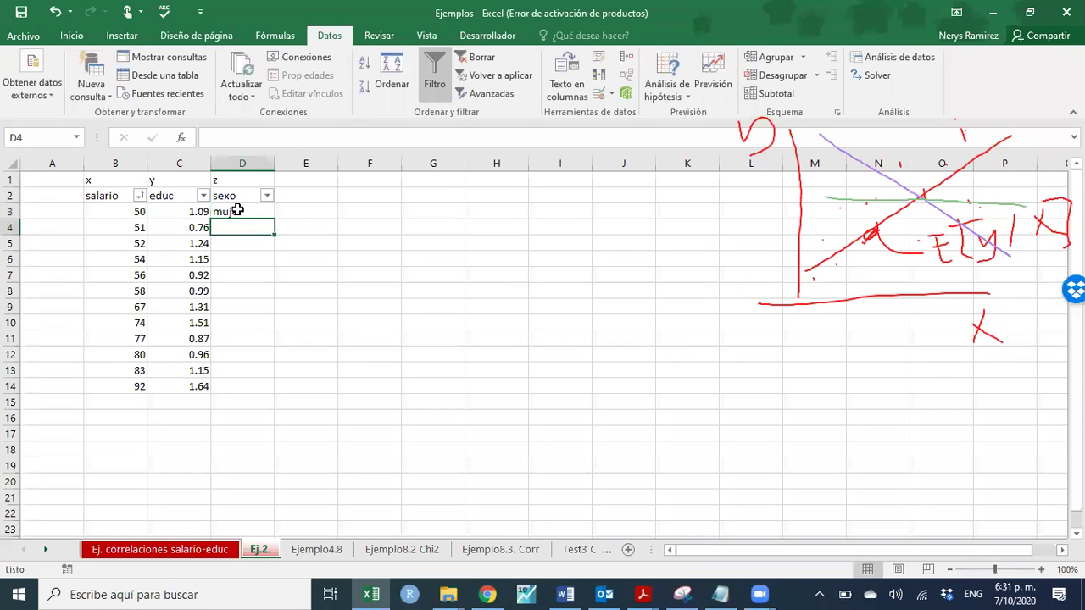
{"action": "left_click", "coordinate": [239, 210]}
{"action": "key", "text": "ctrl+c"}
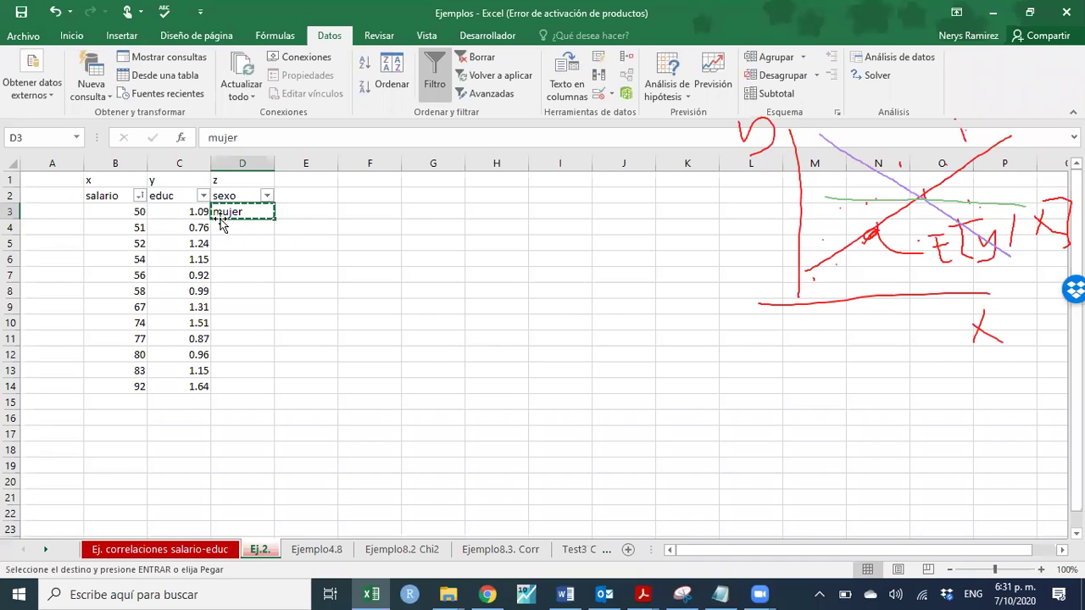
{"action": "left_click_drag", "start_coordinate": [229, 223], "coordinate": [237, 275]}
{"action": "key", "text": "ctrl+v"}
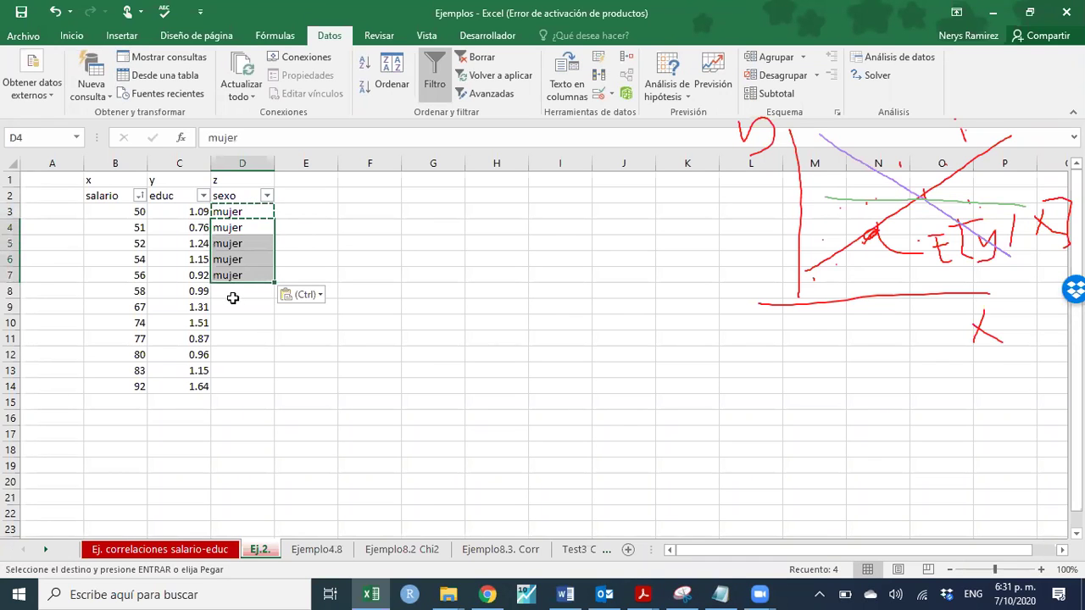
Enter hombre in D8 and copy it to D9:D14
{"action": "left_click", "coordinate": [242, 291]}
{"action": "type", "text": "hombre"}
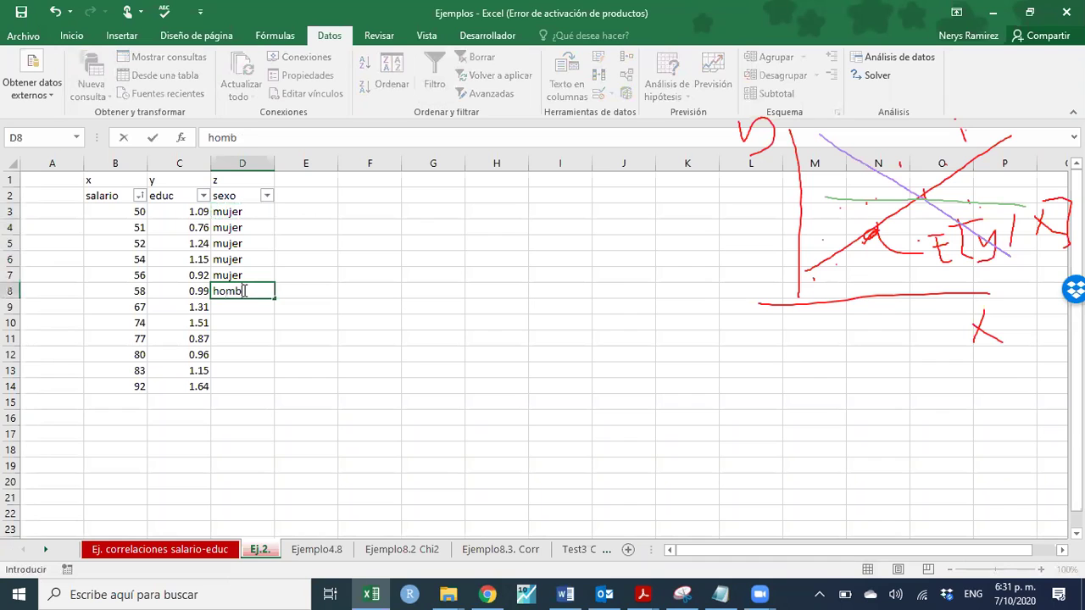
{"action": "key", "text": "ctrl+Return"}
{"action": "key", "text": "ctrl+c"}
{"action": "left_click", "coordinate": [244, 307]}
{"action": "left_click_drag", "start_coordinate": [245, 307], "coordinate": [241, 386]}
{"action": "key", "text": "ctrl+v"}
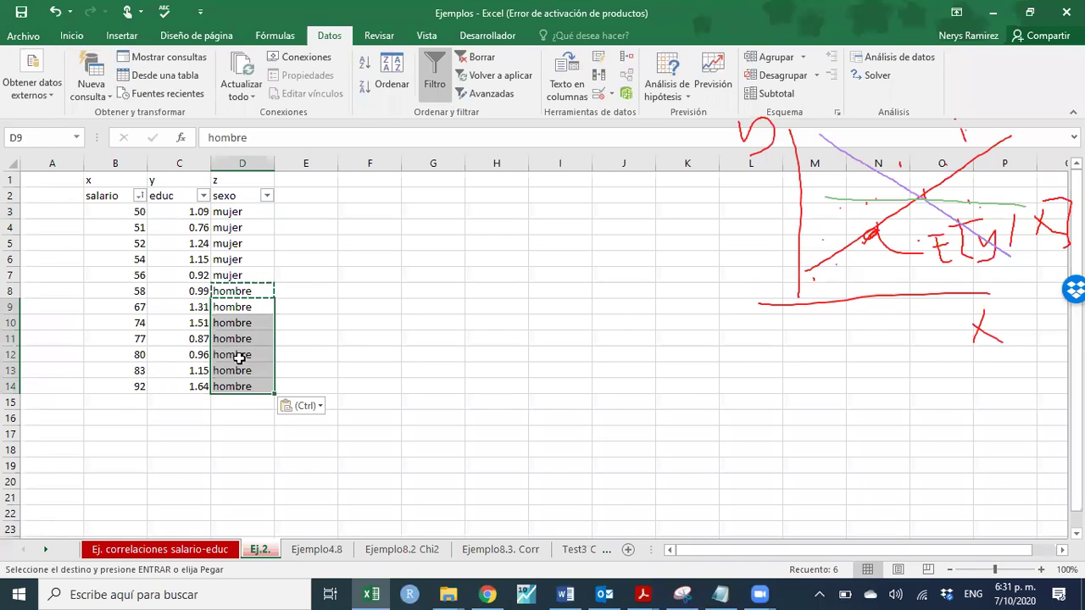
{"action": "left_click", "coordinate": [327, 291]}
{"action": "left_click", "coordinate": [391, 217]}
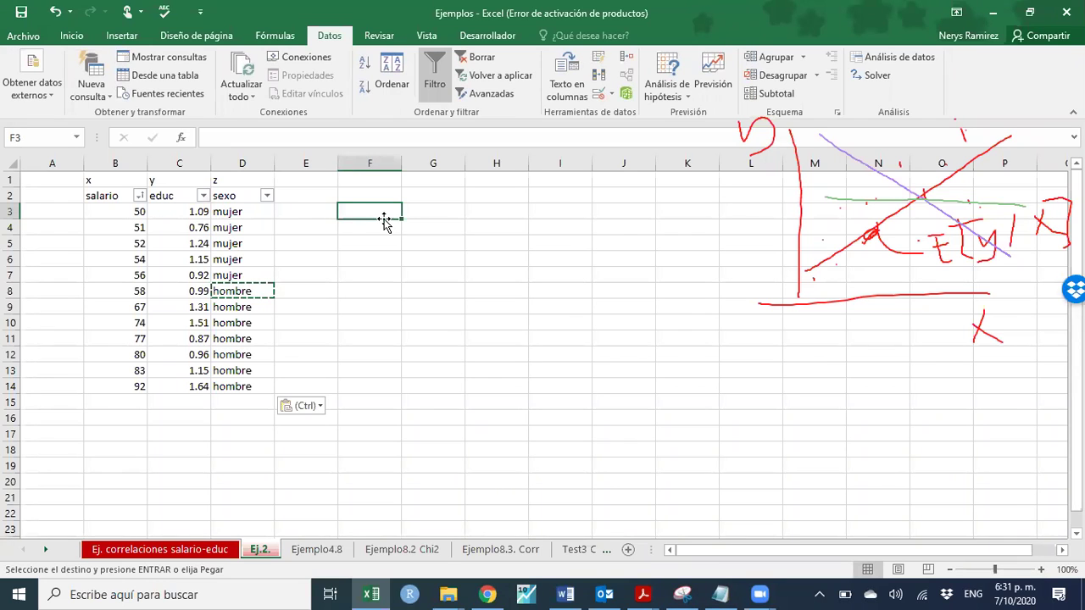
Switch to Clase1_teroria_de_causalidad.pdf in Acrobat Reader, review the slides on conditional probability and counterfactual terms, and return to the Excel workbook
{"action": "left_click", "coordinate": [646, 594]}
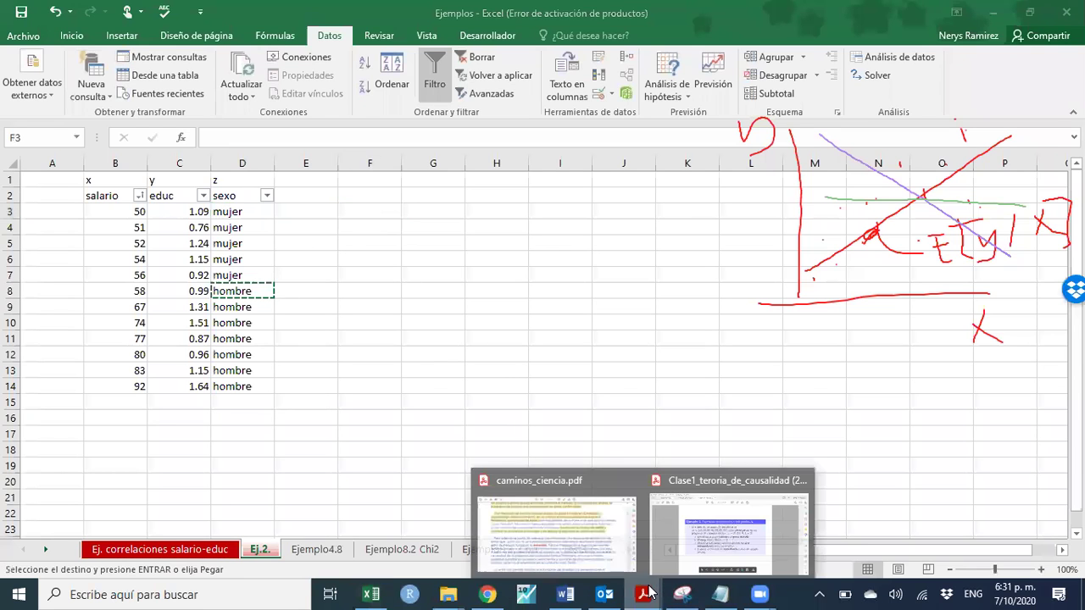
{"action": "left_click", "coordinate": [749, 546]}
{"action": "scroll", "coordinate": [607, 385], "scroll_direction": "up", "scroll_amount": 4}
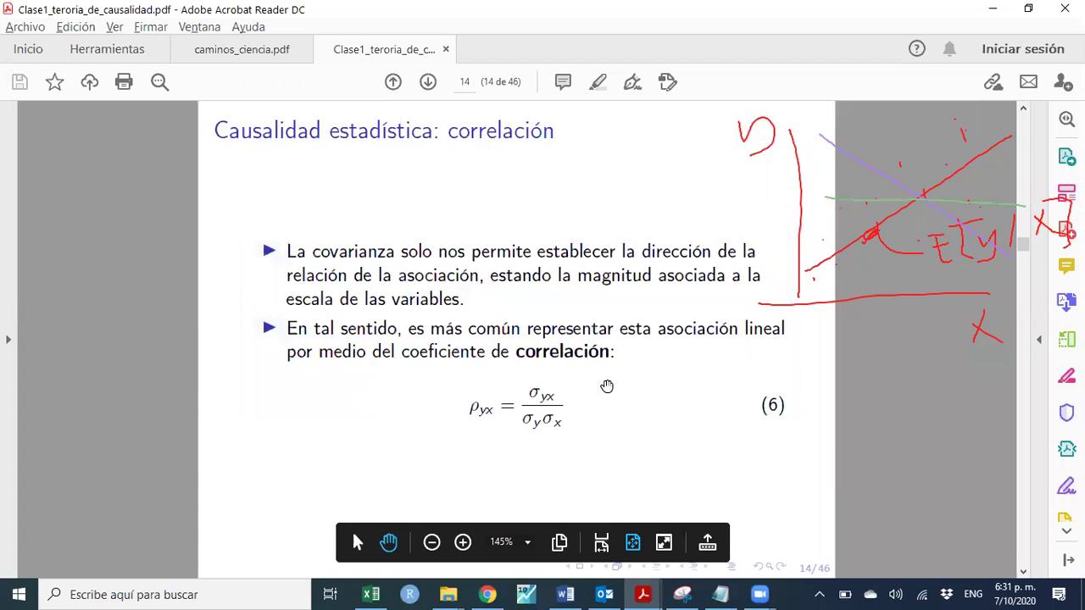
{"action": "scroll", "coordinate": [607, 386], "scroll_direction": "up", "scroll_amount": 1}
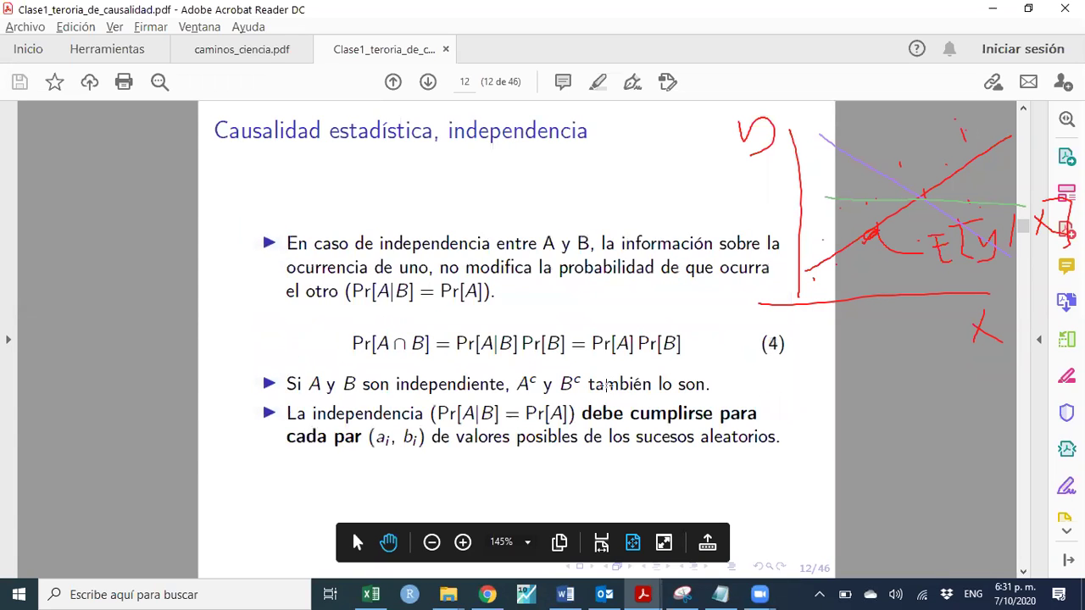
{"action": "scroll", "coordinate": [607, 385], "scroll_direction": "up", "scroll_amount": 4}
{"action": "scroll", "coordinate": [607, 385], "scroll_direction": "up", "scroll_amount": 1}
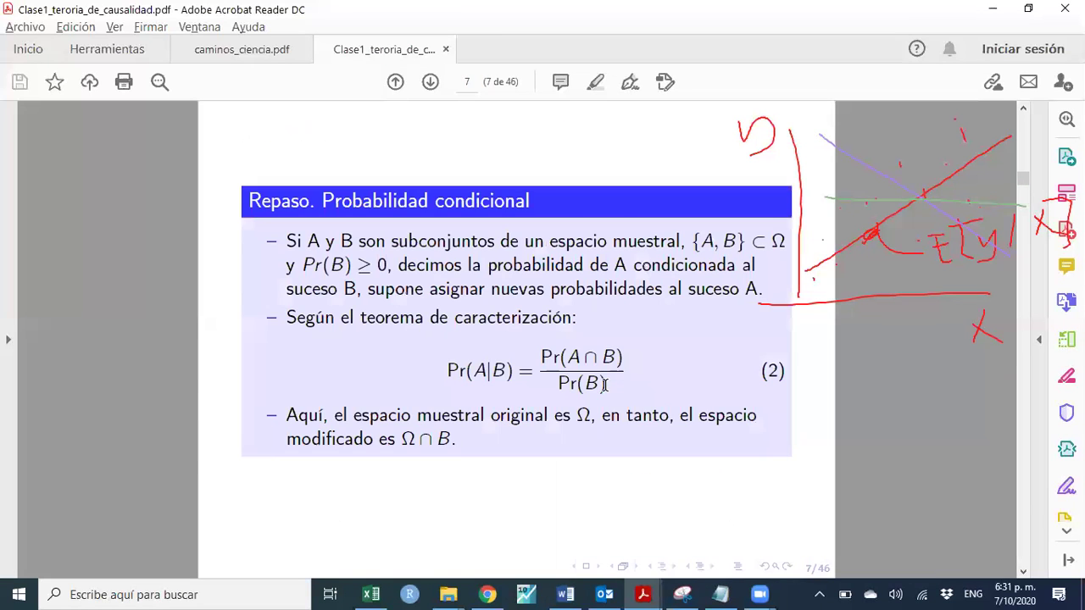
{"action": "scroll", "coordinate": [607, 386], "scroll_direction": "down", "scroll_amount": 1}
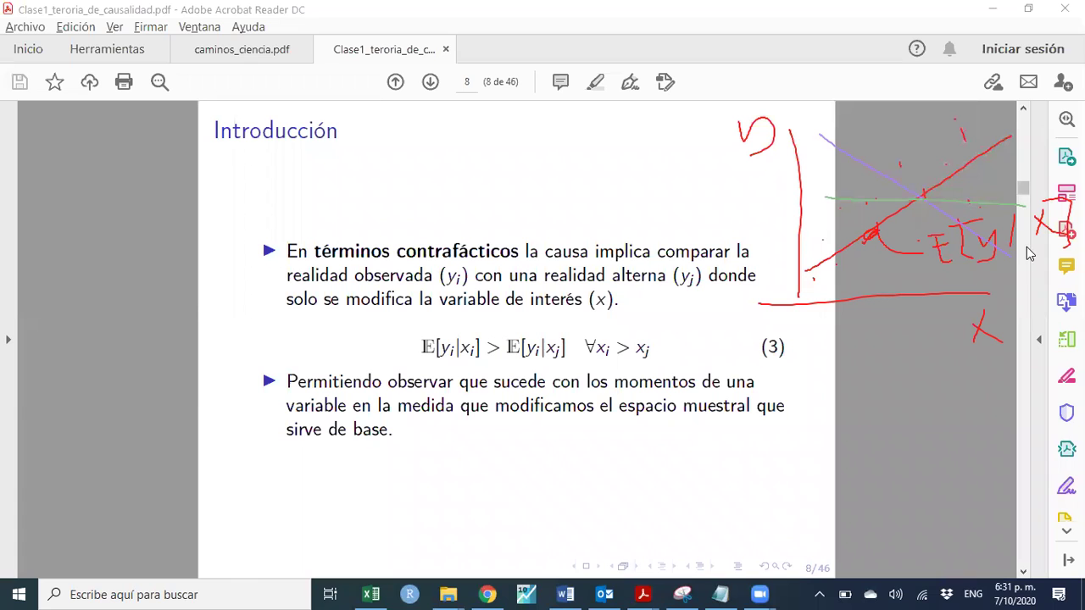
{"action": "left_click", "coordinate": [993, 12]}
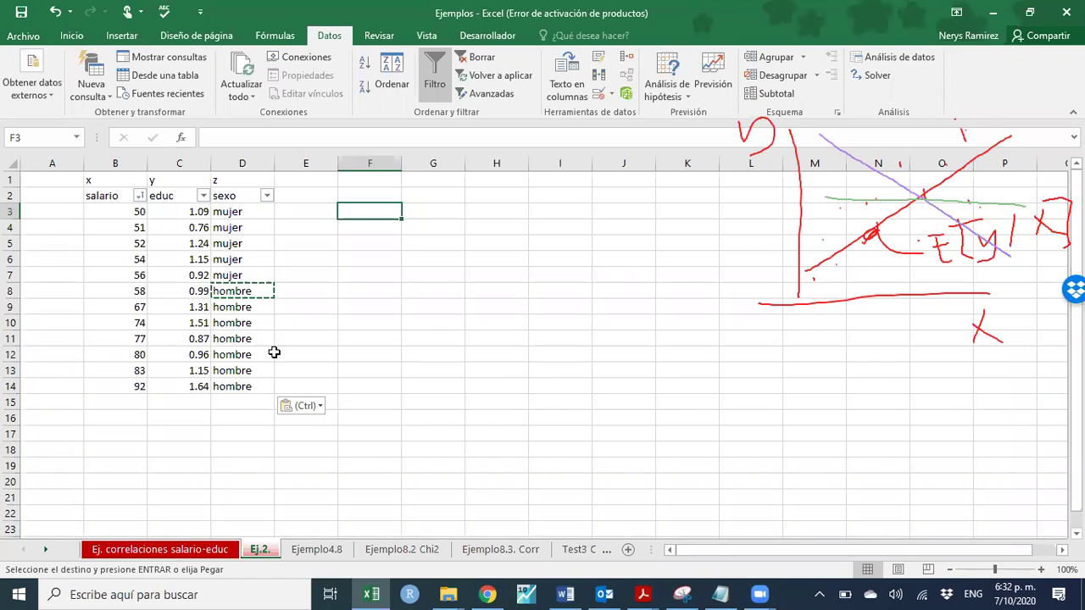
Handwrite W ⊥ S in green over the empty cells beside the data, with E[A|B] = E[A] beneath it
{"action": "left_click", "coordinate": [440, 126]}
{"action": "mouse_move", "coordinate": [511, 193]}
{"action": "left_mouse_down"}
{"action": "mouse_move", "coordinate": [507, 219]}
{"action": "mouse_move", "coordinate": [559, 203]}
{"action": "mouse_move", "coordinate": [596, 234]}
{"action": "mouse_move", "coordinate": [651, 230]}
{"action": "mouse_move", "coordinate": [632, 241]}
{"action": "left_mouse_up"}
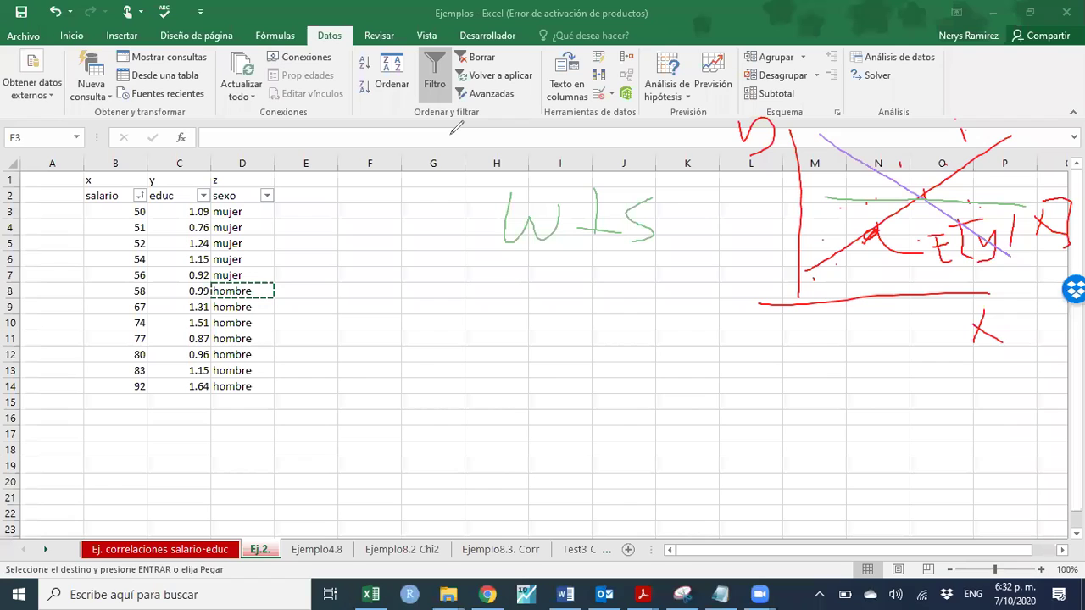
{"action": "mouse_move", "coordinate": [468, 264]}
{"action": "left_mouse_down"}
{"action": "mouse_move", "coordinate": [462, 278]}
{"action": "mouse_move", "coordinate": [485, 303]}
{"action": "mouse_move", "coordinate": [461, 266]}
{"action": "left_mouse_up"}
{"action": "left_click_drag", "start_coordinate": [472, 287], "coordinate": [490, 282]}
{"action": "mouse_move", "coordinate": [502, 246]}
{"action": "left_mouse_down"}
{"action": "mouse_move", "coordinate": [536, 243]}
{"action": "mouse_move", "coordinate": [523, 304]}
{"action": "mouse_move", "coordinate": [541, 264]}
{"action": "mouse_move", "coordinate": [553, 304]}
{"action": "left_mouse_up"}
{"action": "left_click_drag", "start_coordinate": [526, 288], "coordinate": [600, 303]}
{"action": "mouse_move", "coordinate": [592, 271]}
{"action": "left_mouse_down"}
{"action": "mouse_move", "coordinate": [627, 304]}
{"action": "mouse_move", "coordinate": [601, 312]}
{"action": "left_mouse_up"}
{"action": "mouse_move", "coordinate": [609, 251]}
{"action": "left_mouse_down"}
{"action": "mouse_move", "coordinate": [652, 300]}
{"action": "mouse_move", "coordinate": [637, 322]}
{"action": "mouse_move", "coordinate": [676, 290]}
{"action": "left_mouse_up"}
{"action": "left_click_drag", "start_coordinate": [663, 296], "coordinate": [676, 296]}
{"action": "left_click_drag", "start_coordinate": [706, 259], "coordinate": [704, 290]}
{"action": "mouse_move", "coordinate": [704, 290]}
{"action": "left_mouse_down"}
{"action": "mouse_move", "coordinate": [724, 297]}
{"action": "mouse_move", "coordinate": [722, 276]}
{"action": "mouse_move", "coordinate": [770, 241]}
{"action": "left_mouse_up"}
{"action": "mouse_move", "coordinate": [743, 241]}
{"action": "left_mouse_down"}
{"action": "mouse_move", "coordinate": [741, 292]}
{"action": "mouse_move", "coordinate": [767, 312]}
{"action": "left_mouse_up"}
{"action": "mouse_move", "coordinate": [763, 301]}
{"action": "left_mouse_down"}
{"action": "mouse_move", "coordinate": [773, 268]}
{"action": "mouse_move", "coordinate": [785, 304]}
{"action": "left_mouse_up"}
{"action": "left_click_drag", "start_coordinate": [765, 287], "coordinate": [782, 285]}
{"action": "mouse_move", "coordinate": [781, 243]}
{"action": "left_mouse_down"}
{"action": "mouse_move", "coordinate": [802, 290]}
{"action": "mouse_move", "coordinate": [785, 316]}
{"action": "left_mouse_up"}
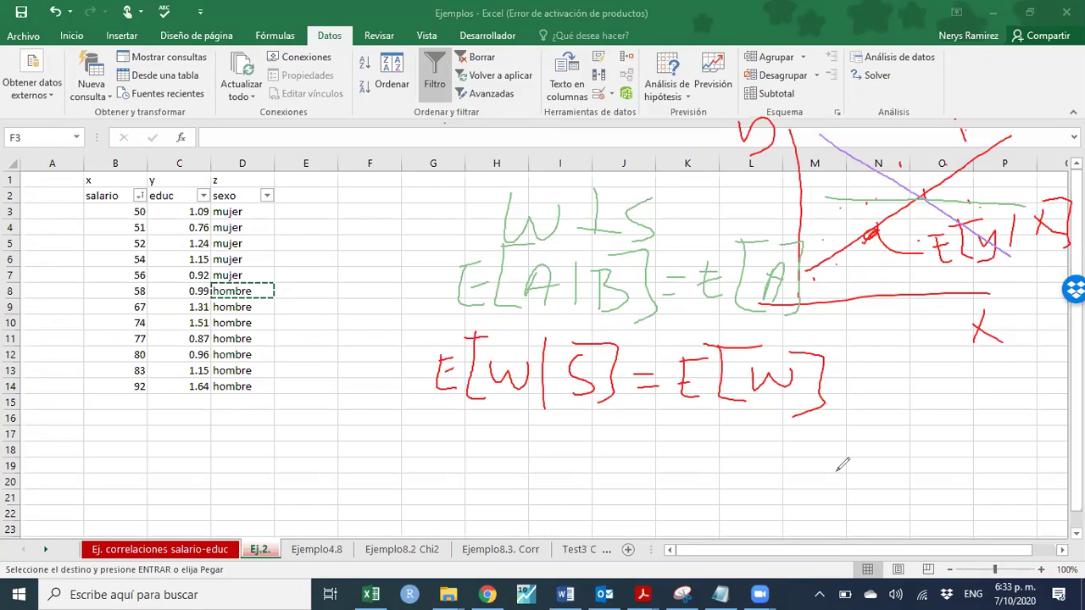
Handwrite in red an arrow to "inde" after E[W|S] = E[W], and E[W|h] = E[W|m] = E[W] beneath it
{"action": "left_click_drag", "start_coordinate": [838, 399], "coordinate": [895, 405]}
{"action": "left_click_drag", "start_coordinate": [885, 372], "coordinate": [1053, 403]}
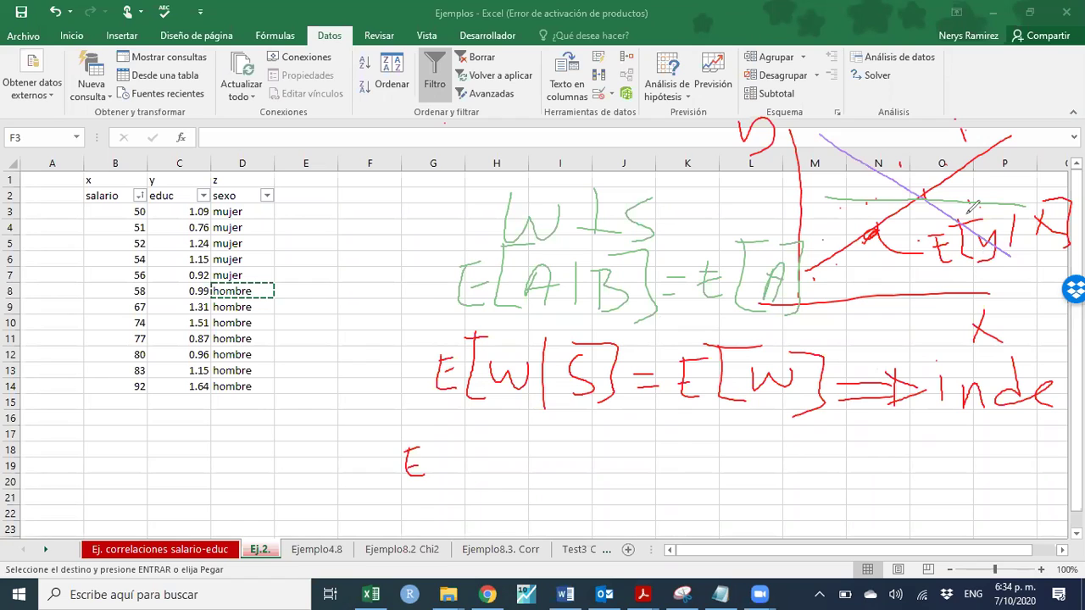
{"action": "left_click_drag", "start_coordinate": [452, 432], "coordinate": [440, 490]}
{"action": "mouse_move", "coordinate": [446, 449]}
{"action": "left_mouse_down"}
{"action": "mouse_move", "coordinate": [478, 448]}
{"action": "mouse_move", "coordinate": [493, 477]}
{"action": "mouse_move", "coordinate": [532, 468]}
{"action": "mouse_move", "coordinate": [552, 476]}
{"action": "mouse_move", "coordinate": [588, 455]}
{"action": "left_mouse_up"}
{"action": "left_click_drag", "start_coordinate": [581, 468], "coordinate": [641, 473]}
{"action": "mouse_move", "coordinate": [691, 429]}
{"action": "left_mouse_down"}
{"action": "mouse_move", "coordinate": [691, 474]}
{"action": "mouse_move", "coordinate": [726, 447]}
{"action": "left_mouse_up"}
{"action": "left_click_drag", "start_coordinate": [746, 422], "coordinate": [748, 469]}
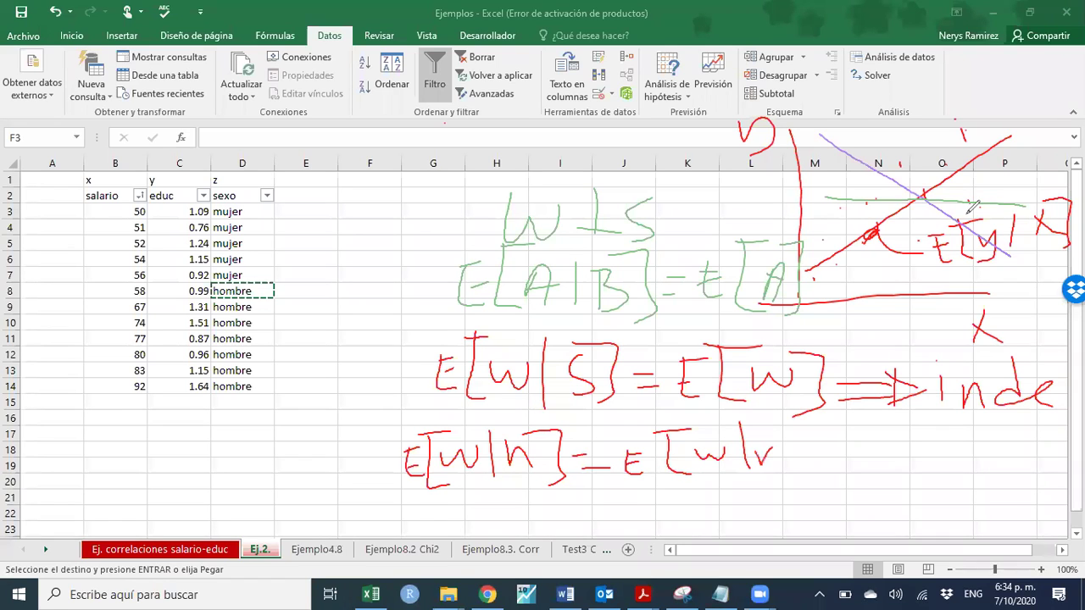
{"action": "left_click_drag", "start_coordinate": [804, 436], "coordinate": [824, 487]}
{"action": "left_click_drag", "start_coordinate": [900, 447], "coordinate": [917, 478]}
{"action": "left_click_drag", "start_coordinate": [895, 460], "coordinate": [969, 426]}
{"action": "left_click_drag", "start_coordinate": [934, 432], "coordinate": [936, 479]}
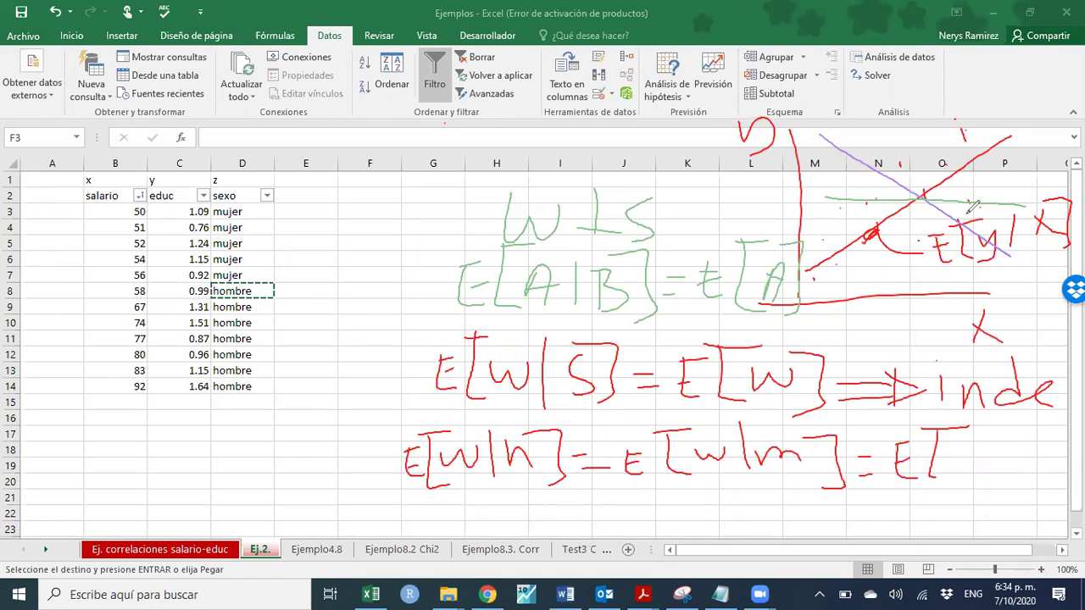
{"action": "left_click_drag", "start_coordinate": [1007, 436], "coordinate": [1020, 473]}
Draw a red frame around E[A|B] = E[A] and a green arrow from it to the graph's horizontal line
{"action": "mouse_move", "coordinate": [422, 250]}
{"action": "left_mouse_down"}
{"action": "mouse_move", "coordinate": [797, 242]}
{"action": "mouse_move", "coordinate": [830, 322]}
{"action": "mouse_move", "coordinate": [670, 335]}
{"action": "mouse_move", "coordinate": [490, 312]}
{"action": "mouse_move", "coordinate": [459, 254]}
{"action": "left_mouse_up"}
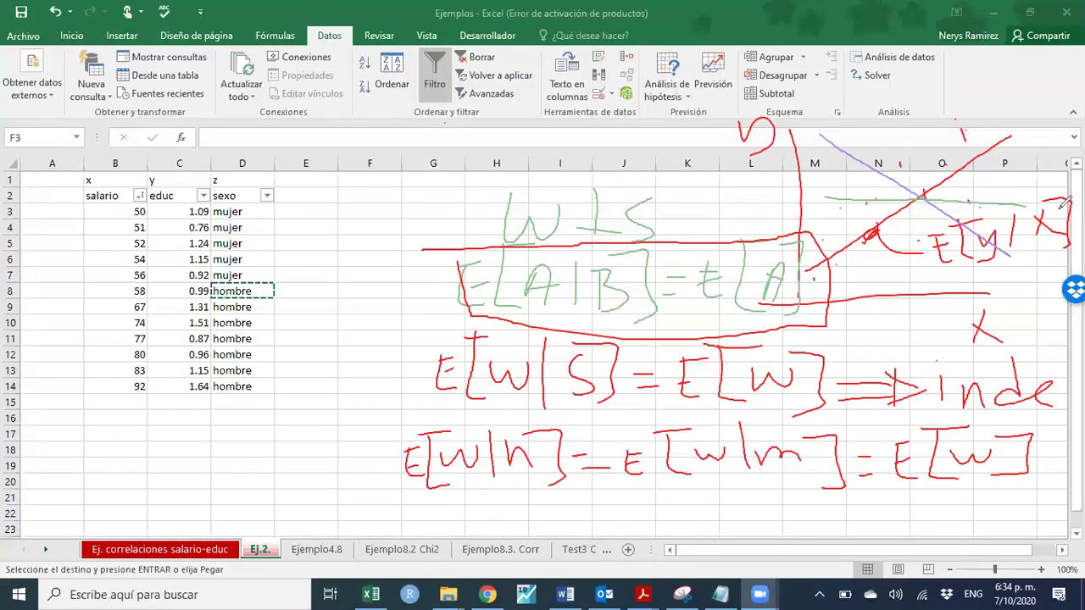
{"action": "mouse_move", "coordinate": [692, 256]}
{"action": "left_mouse_down"}
{"action": "mouse_move", "coordinate": [788, 200]}
{"action": "mouse_move", "coordinate": [837, 200]}
{"action": "left_mouse_up"}
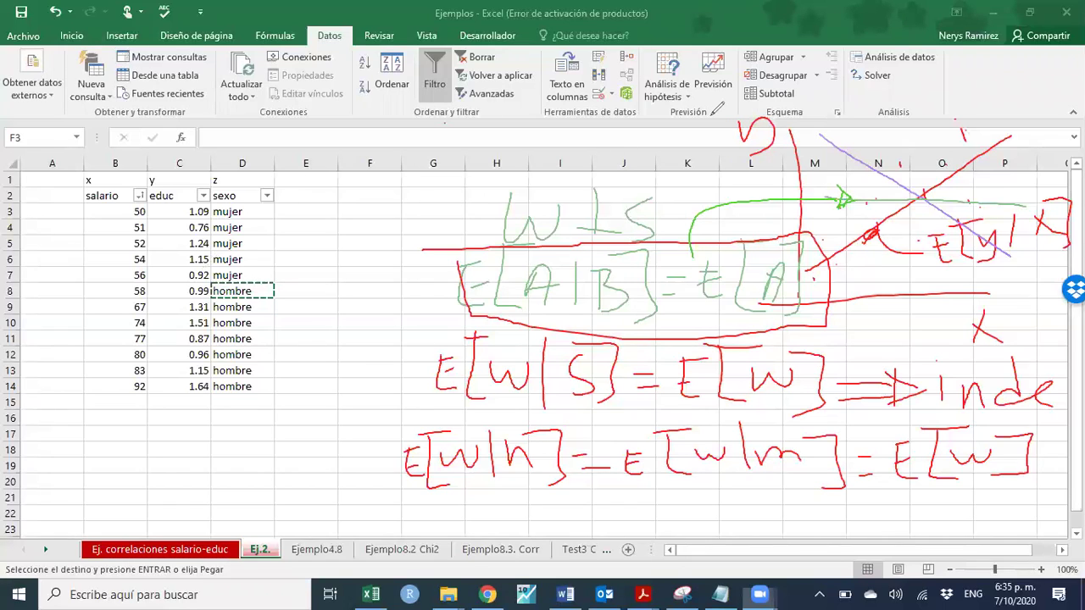
{"action": "left_click", "coordinate": [294, 211]}
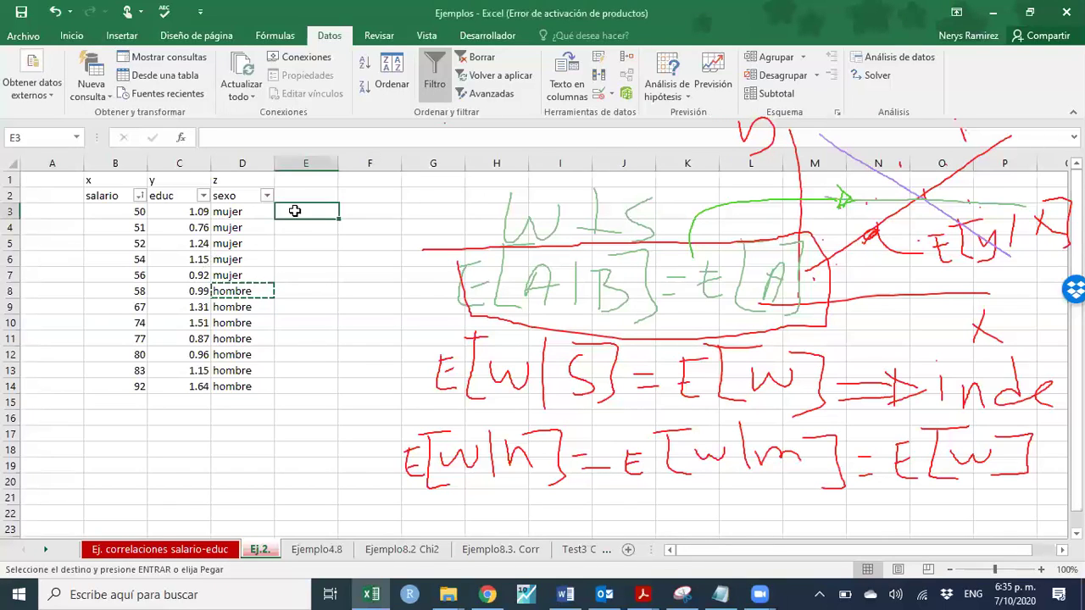
{"action": "left_click", "coordinate": [261, 282]}
{"action": "left_click_drag", "start_coordinate": [261, 282], "coordinate": [256, 296]}
{"action": "key", "text": "ctrl+q"}
{"action": "left_click", "coordinate": [166, 397]}
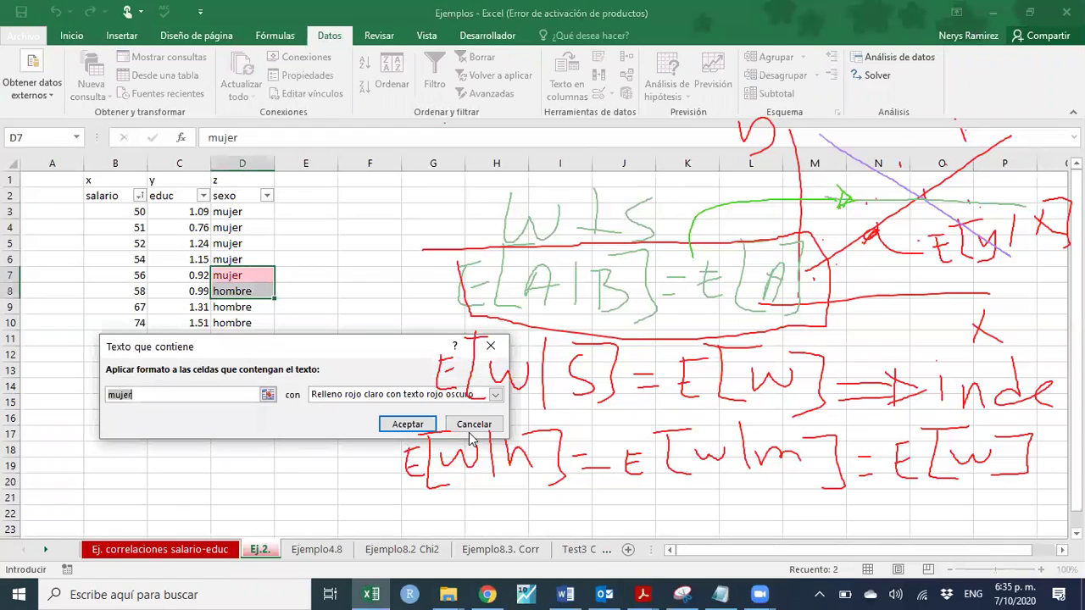
{"action": "left_click", "coordinate": [467, 424]}
{"action": "left_click", "coordinate": [137, 421]}
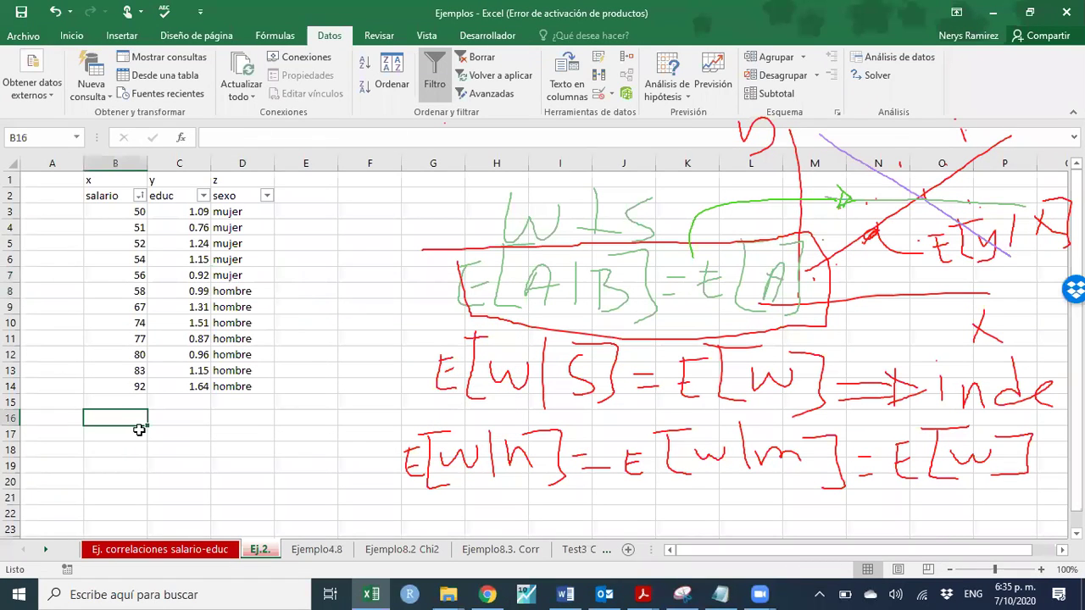
Copy the labels mujer and hombre from the sexo column into cells B16 and B17 below the data
{"action": "left_click_drag", "start_coordinate": [245, 276], "coordinate": [250, 291]}
{"action": "key", "text": "ctrl+c"}
{"action": "left_click", "coordinate": [127, 431]}
{"action": "left_click", "coordinate": [126, 415]}
{"action": "key", "text": "ctrl+v"}
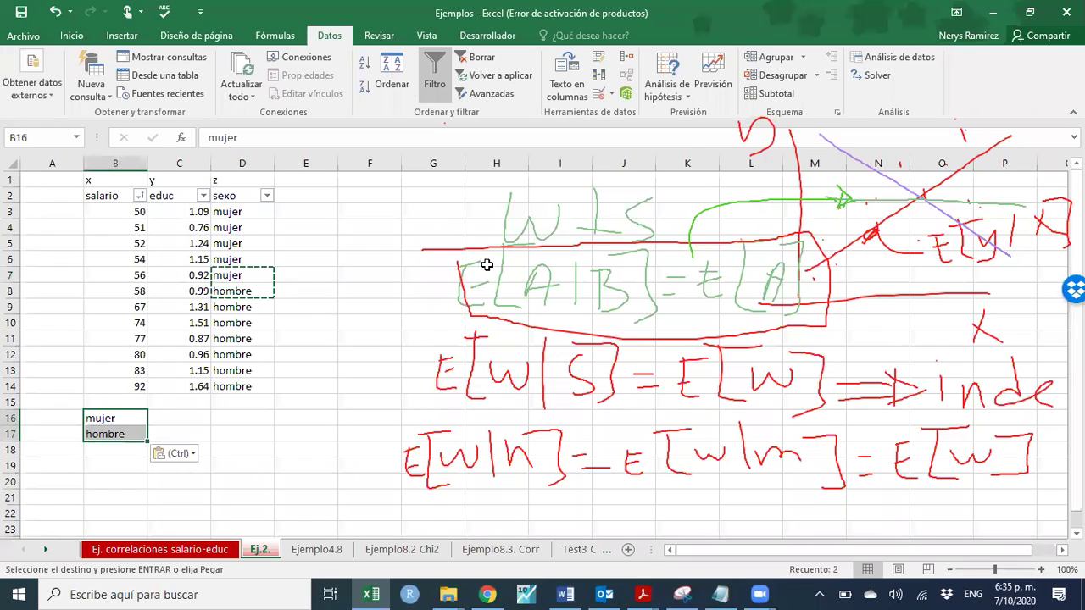
Calculate the women's average salary in C16 with =PROMEDIO(B3:B7)
{"action": "left_click", "coordinate": [164, 415]}
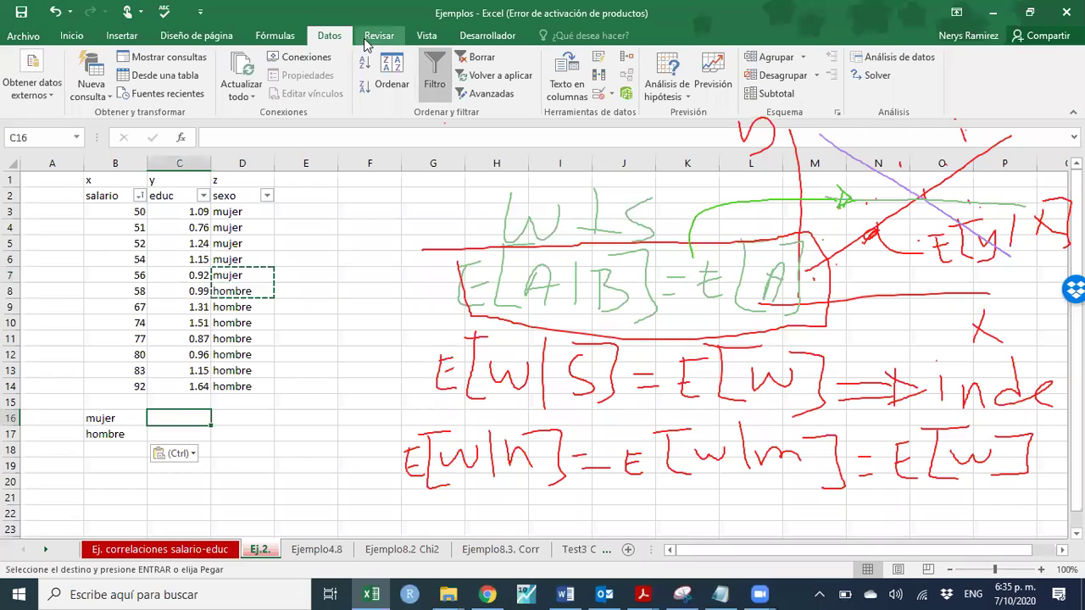
{"action": "left_click", "coordinate": [71, 36]}
{"action": "left_click", "coordinate": [930, 57]}
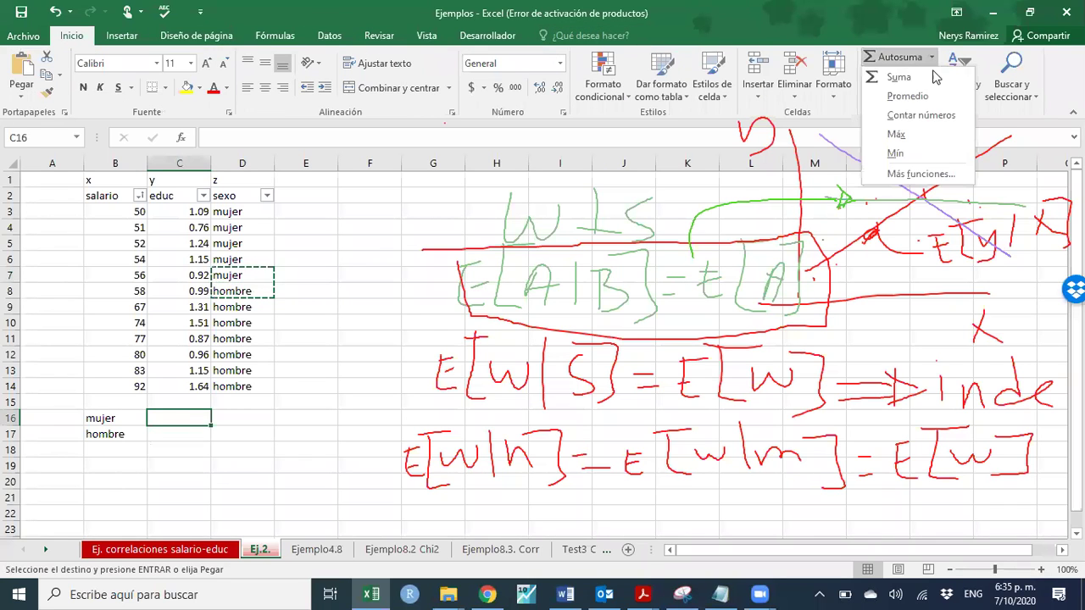
{"action": "left_click", "coordinate": [907, 95]}
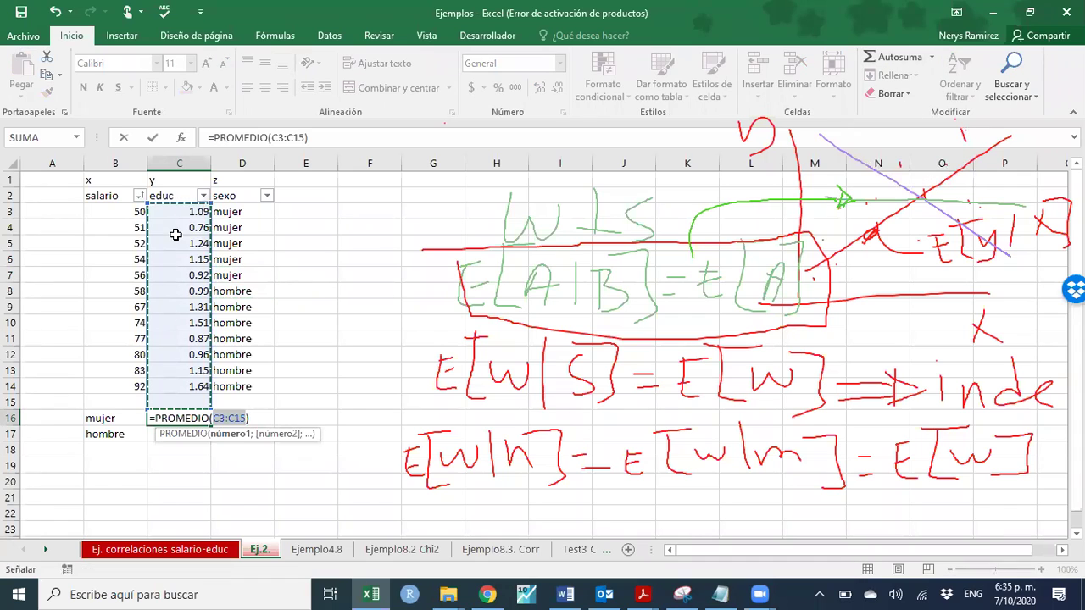
{"action": "left_click_drag", "start_coordinate": [137, 215], "coordinate": [133, 278]}
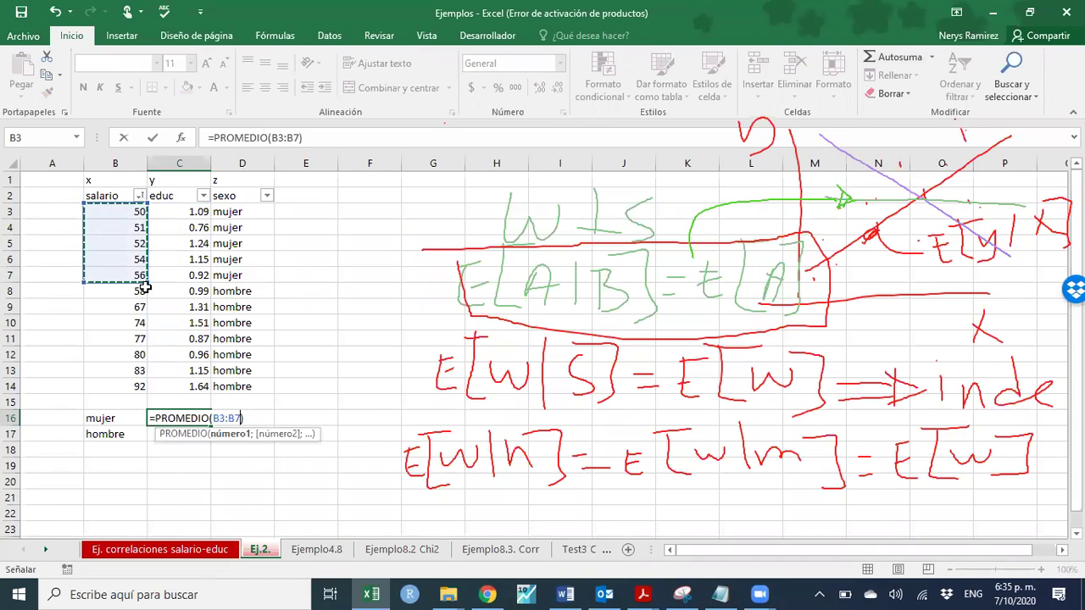
{"action": "key", "text": "Return"}
Fill the average formula down to C17 and change its range to B8:B14 for the men's salaries
{"action": "left_click", "coordinate": [195, 419]}
{"action": "left_click_drag", "start_coordinate": [203, 419], "coordinate": [203, 435]}
{"action": "left_click", "coordinate": [178, 434]}
{"action": "key", "text": "F2"}
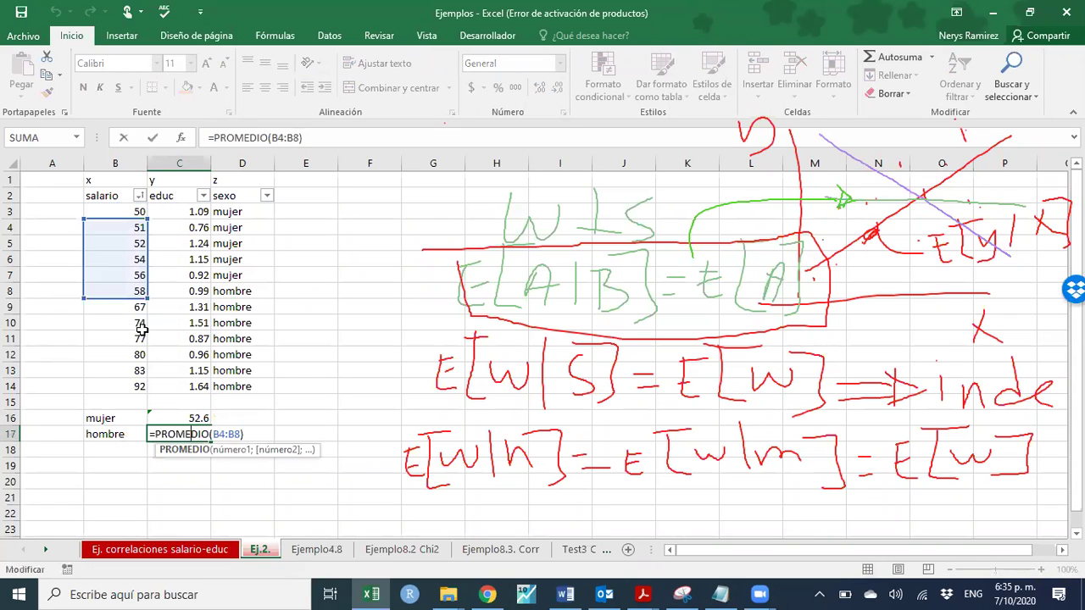
{"action": "left_click_drag", "start_coordinate": [129, 323], "coordinate": [128, 386]}
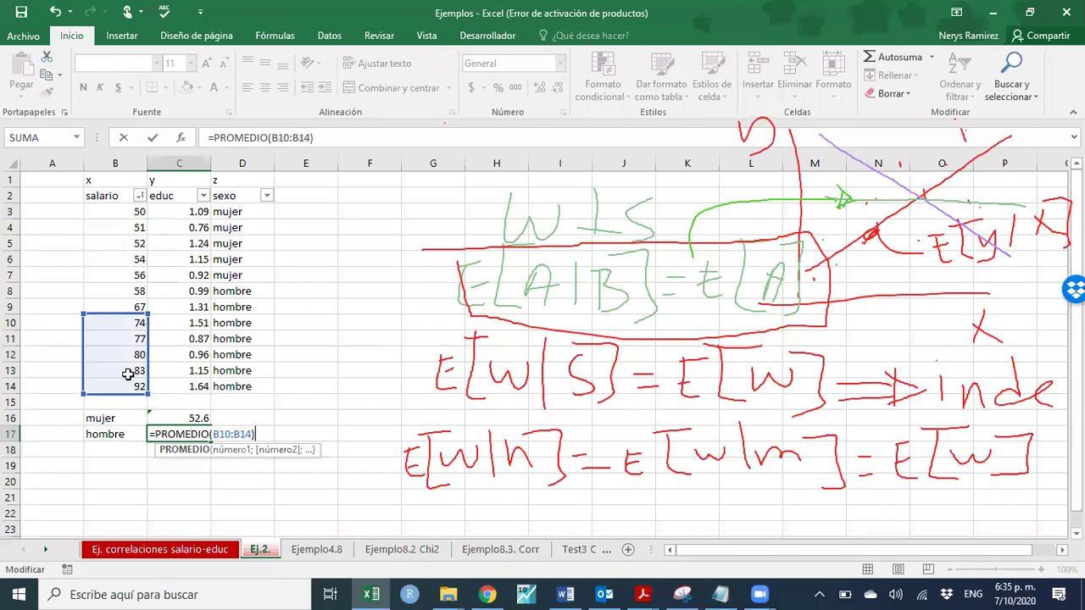
{"action": "left_click_drag", "start_coordinate": [142, 316], "coordinate": [145, 288]}
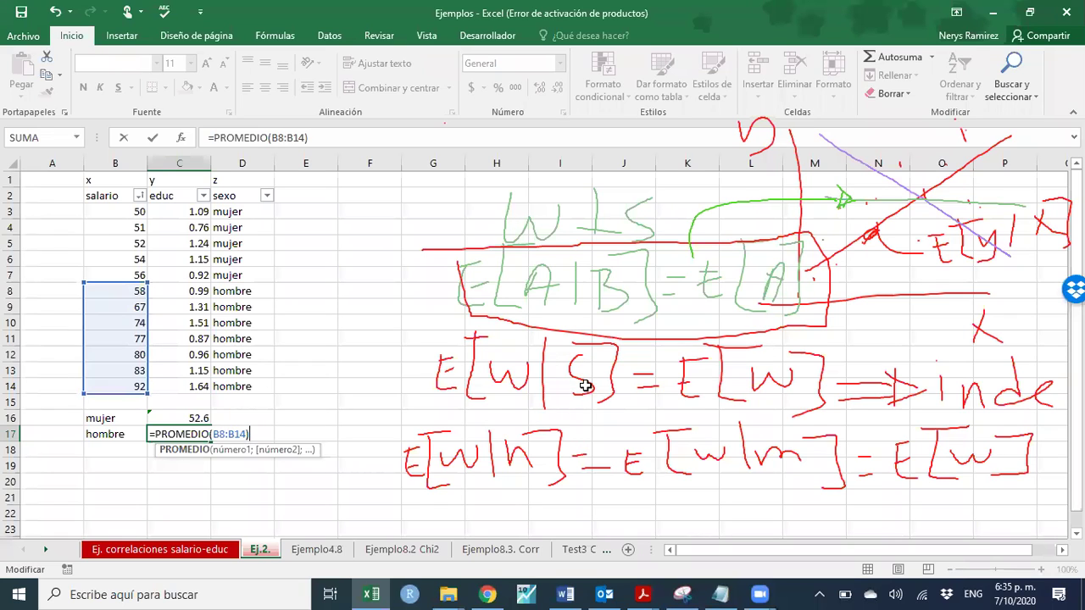
{"action": "key", "text": "Return"}
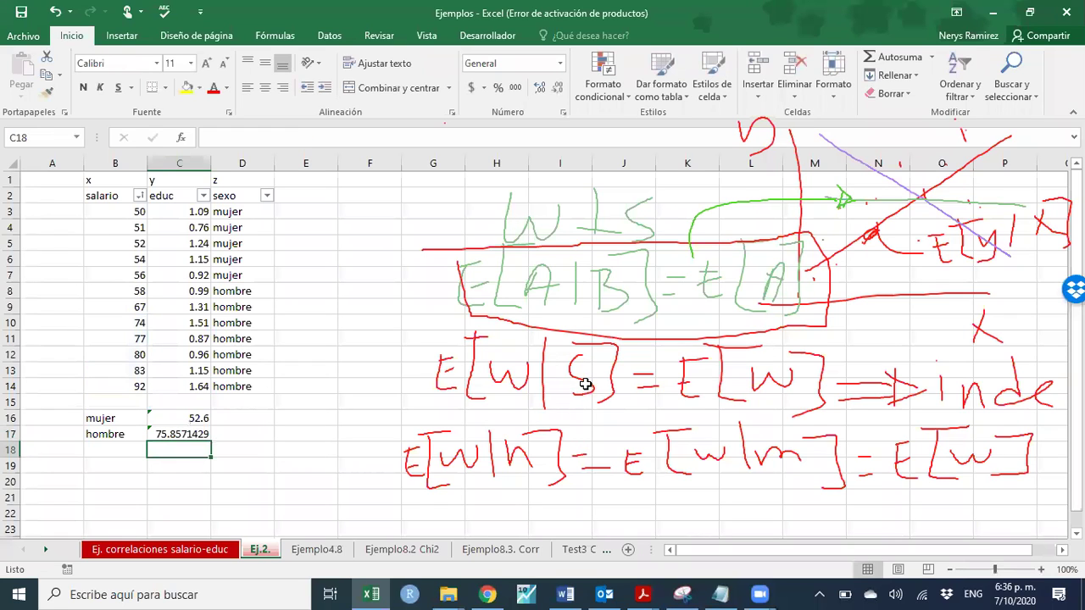
Label B18 as Total and calculate the overall average salary in C18 with =PROMEDIO(B3:B14)
{"action": "left_click", "coordinate": [118, 448]}
{"action": "type", "text": "Total"}
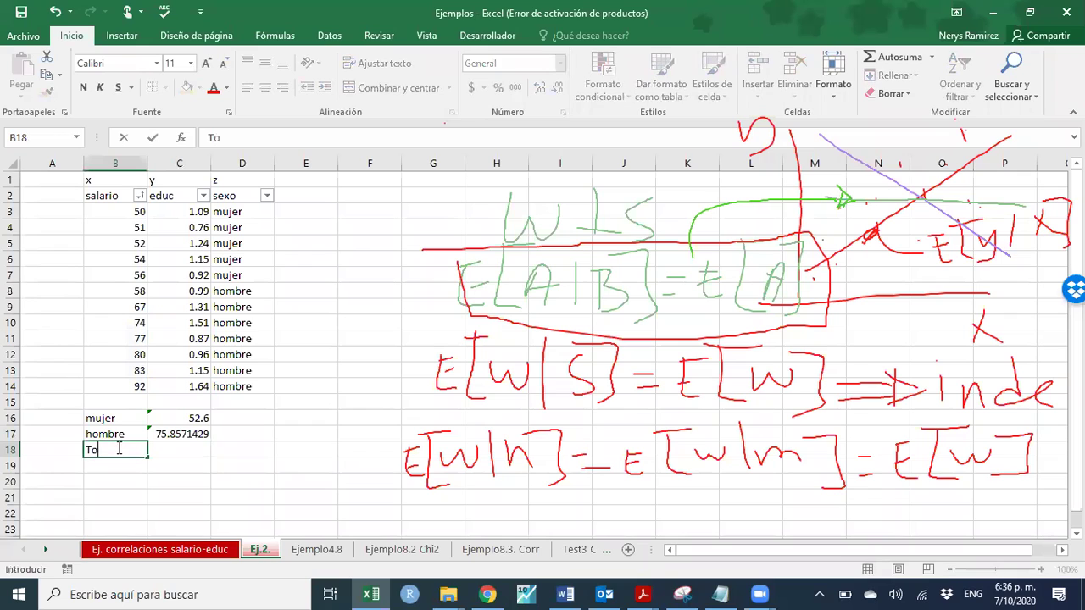
{"action": "key", "text": "Tab"}
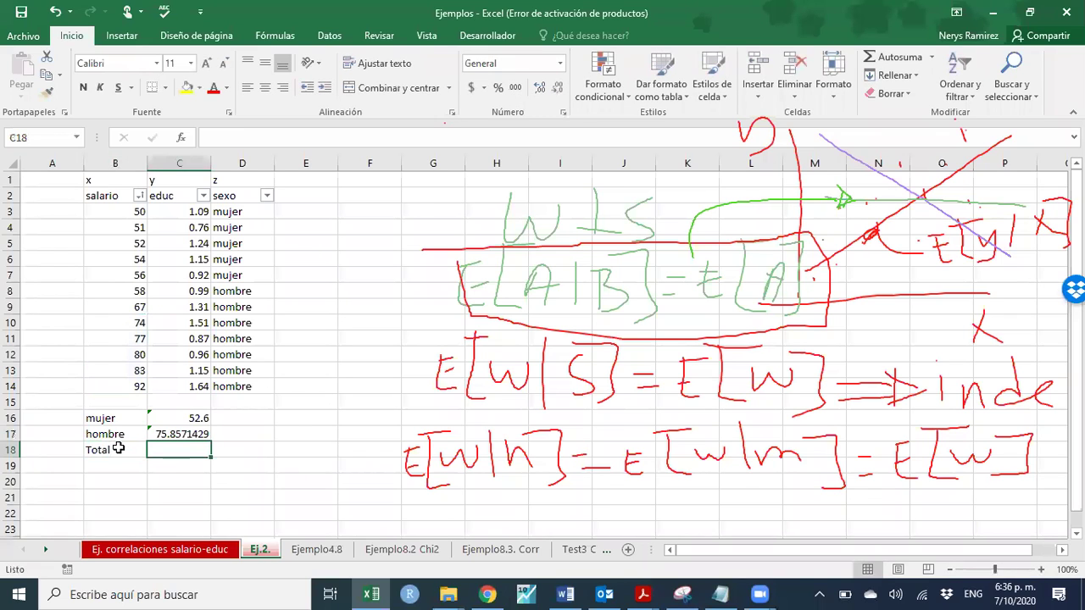
{"action": "left_click", "coordinate": [930, 57]}
{"action": "left_click", "coordinate": [907, 96]}
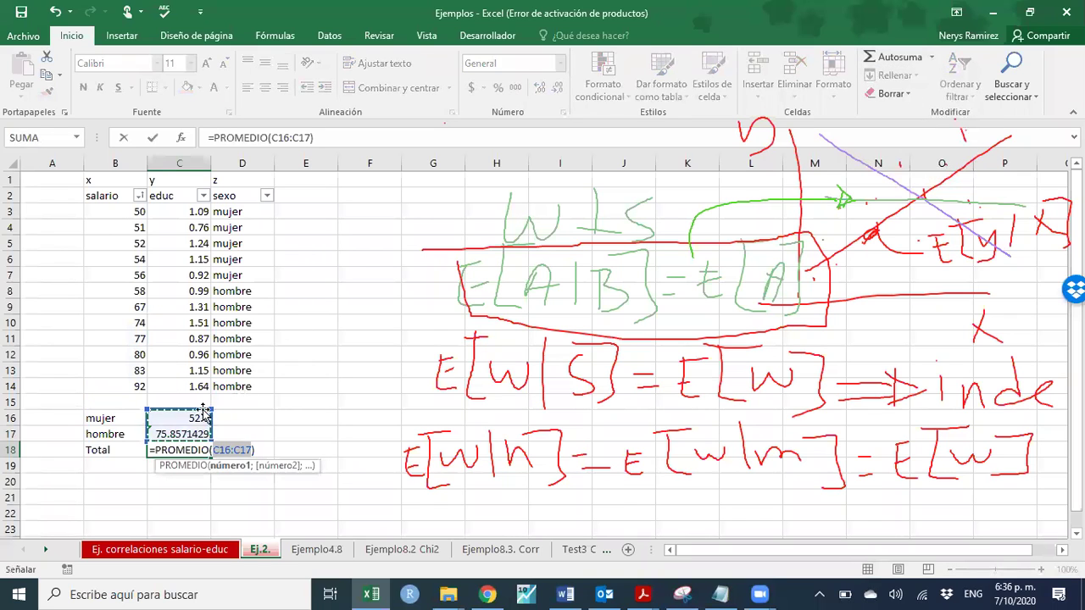
{"action": "left_click_drag", "start_coordinate": [148, 419], "coordinate": [132, 207]}
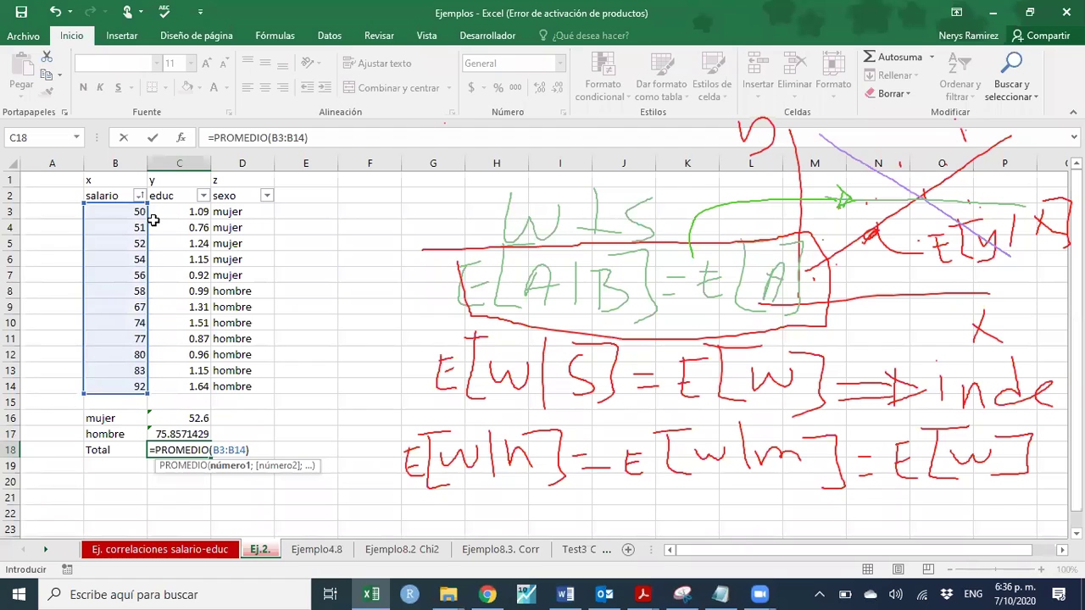
{"action": "key", "text": "Return"}
Format the averages in C16:C18 to two decimal places and save the workbook
{"action": "left_click_drag", "start_coordinate": [195, 417], "coordinate": [195, 451]}
{"action": "left_click", "coordinate": [557, 88]}
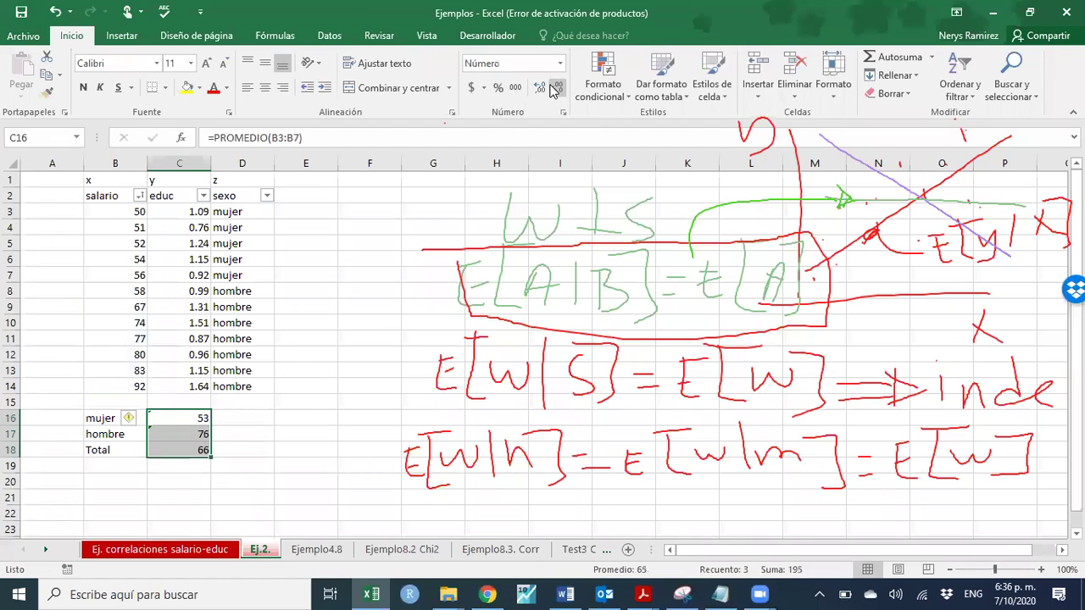
{"action": "left_click", "coordinate": [539, 88]}
{"action": "left_click", "coordinate": [539, 88]}
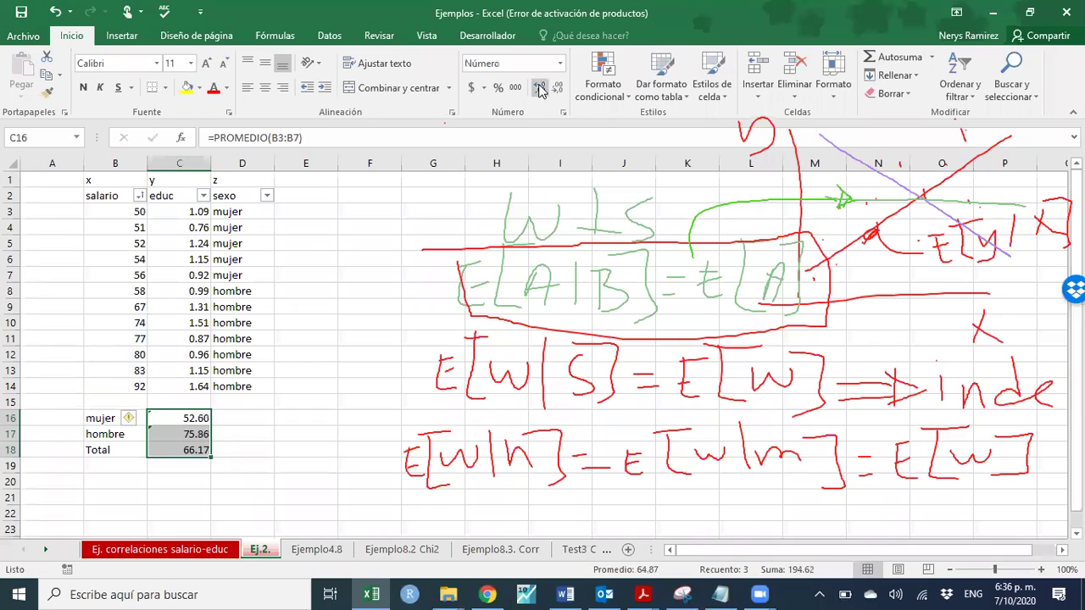
{"action": "left_click", "coordinate": [360, 338]}
{"action": "left_click", "coordinate": [21, 11]}
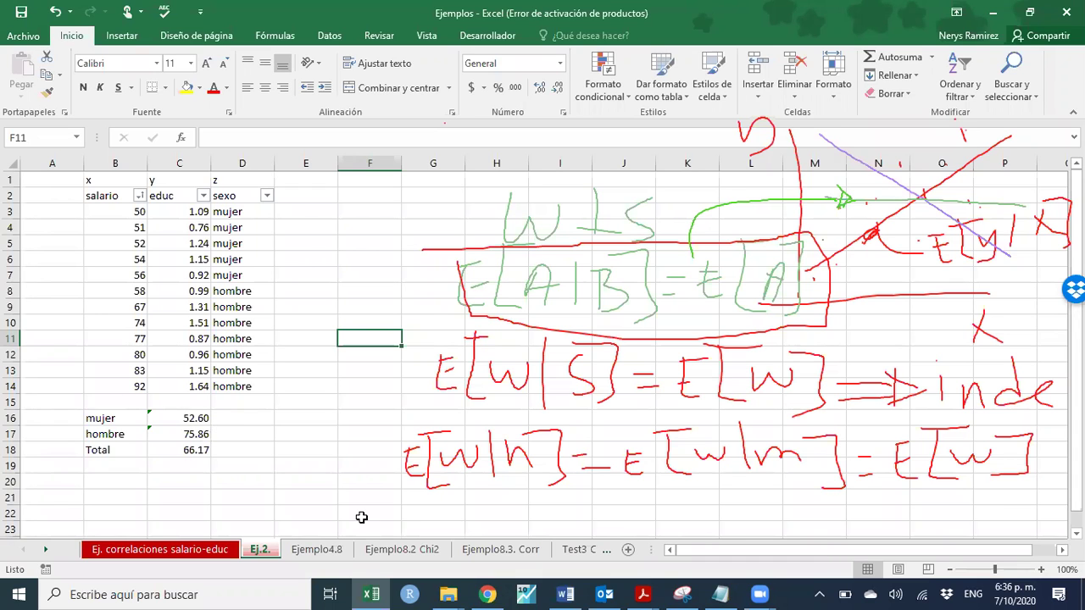
Switch to Clase1_teroria_de_causalidad.pdf in Acrobat Reader, advance to slide 16 on statistical causality and highlight terms of equation (7)
{"action": "mouse_move", "coordinate": [644, 594]}
{"action": "left_click", "coordinate": [710, 536]}
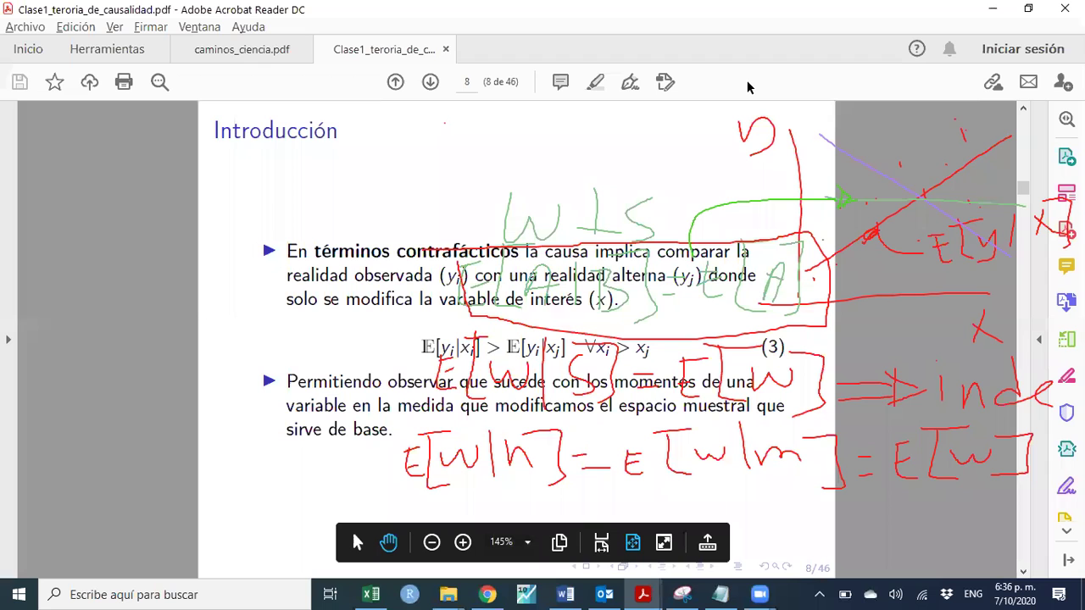
{"action": "key", "text": "Left"}
{"action": "key", "text": "Right"}
{"action": "key", "text": "Right"}
{"action": "key", "text": "Right"}
{"action": "key", "text": "Right"}
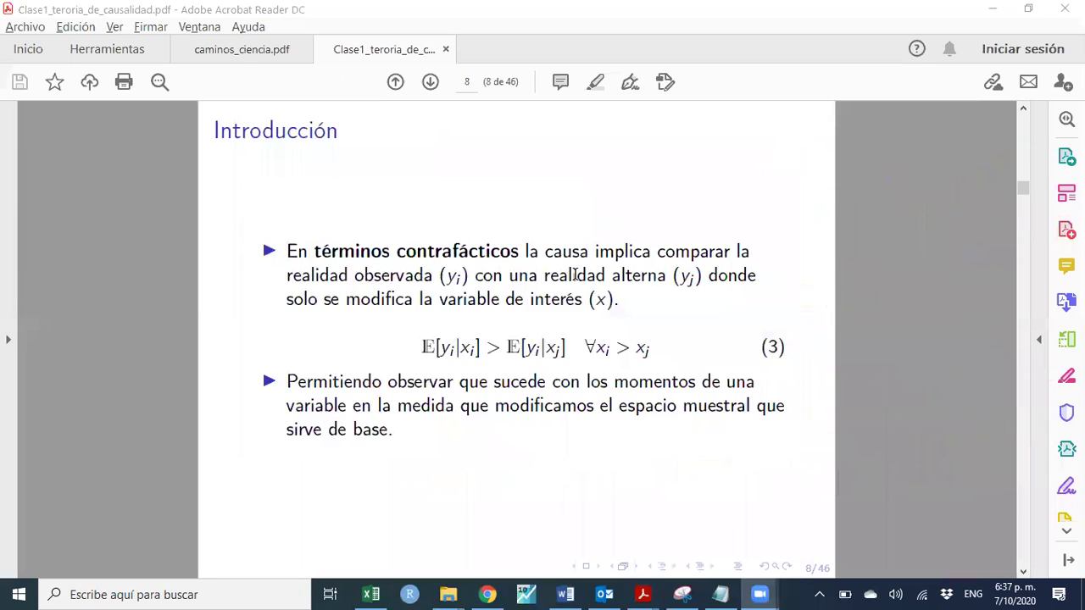
{"action": "key", "text": "Right"}
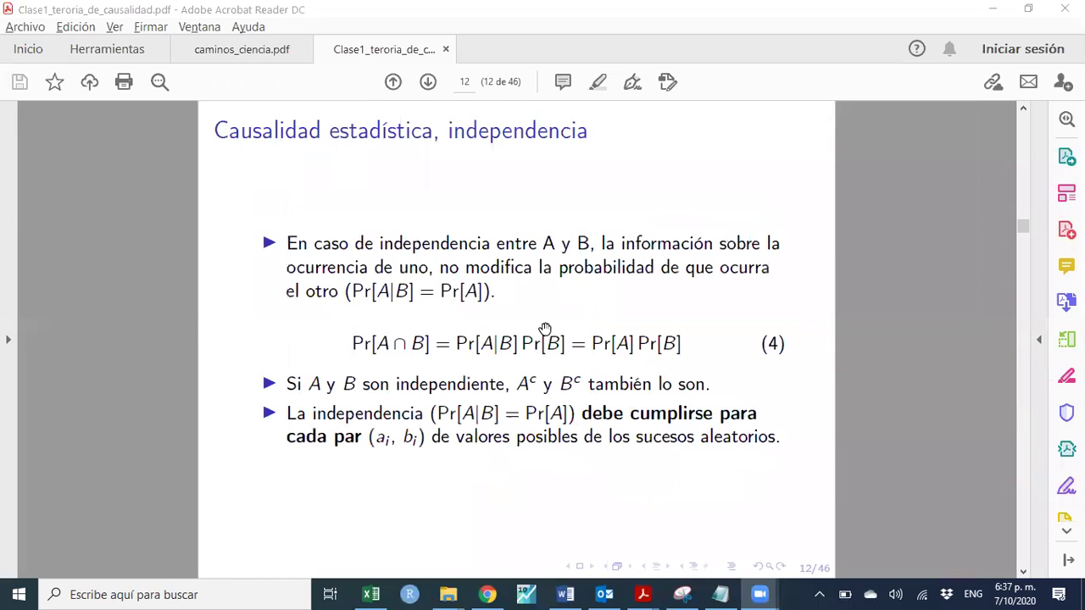
{"action": "key", "text": "Right"}
{"action": "key", "text": "Right"}
{"action": "scroll", "coordinate": [544, 330], "scroll_direction": "down", "scroll_amount": 1}
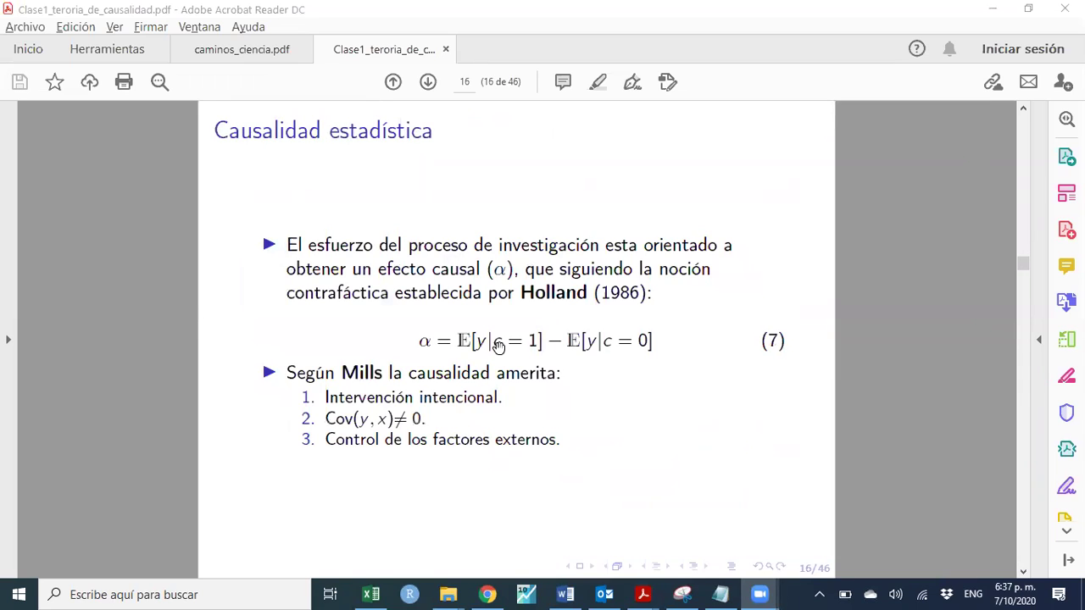
{"action": "left_click_drag", "start_coordinate": [458, 339], "coordinate": [674, 347]}
{"action": "left_click", "coordinate": [590, 340]}
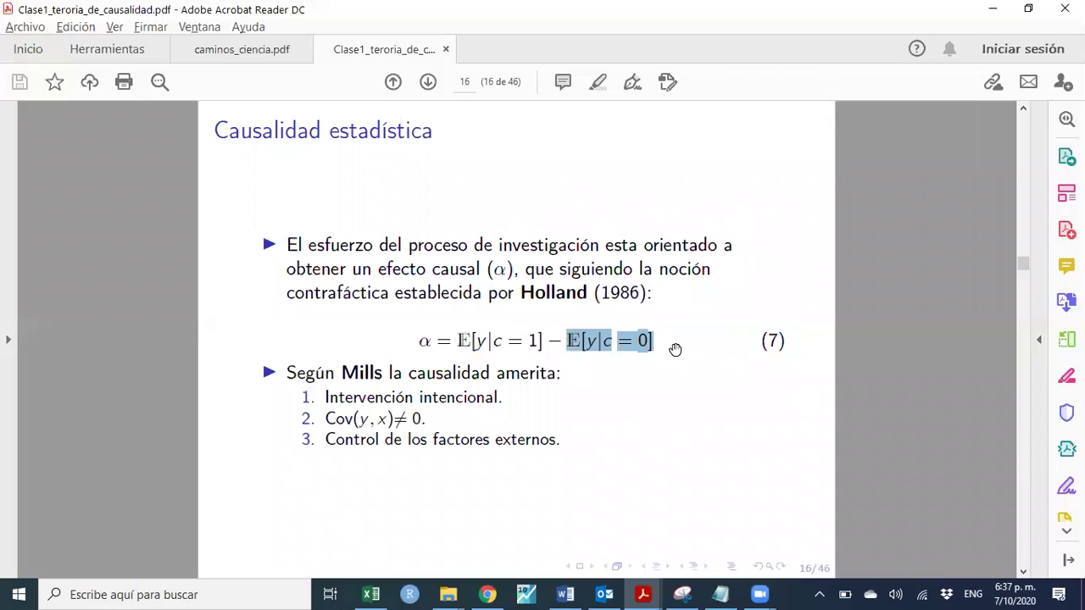
Snip the equation α = E[y|c = 1] − E[y|c = 0] with Herramienta Recortes and paste it in Excel beside the averages, reduced in size
{"action": "left_click", "coordinate": [687, 594]}
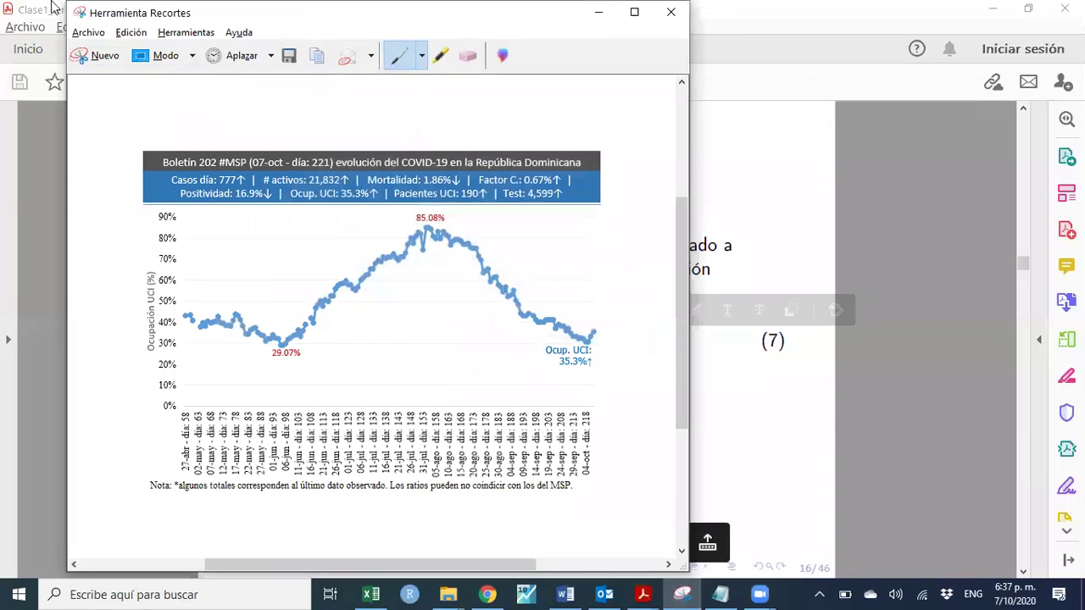
{"action": "left_click", "coordinate": [98, 53]}
{"action": "left_click_drag", "start_coordinate": [408, 324], "coordinate": [670, 360]}
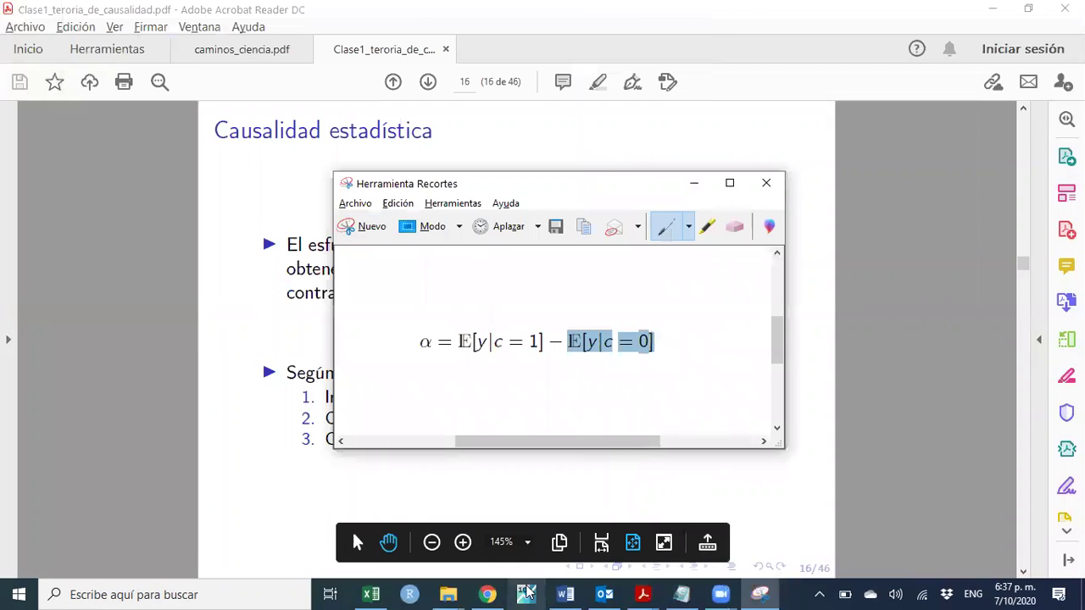
{"action": "left_click", "coordinate": [371, 594]}
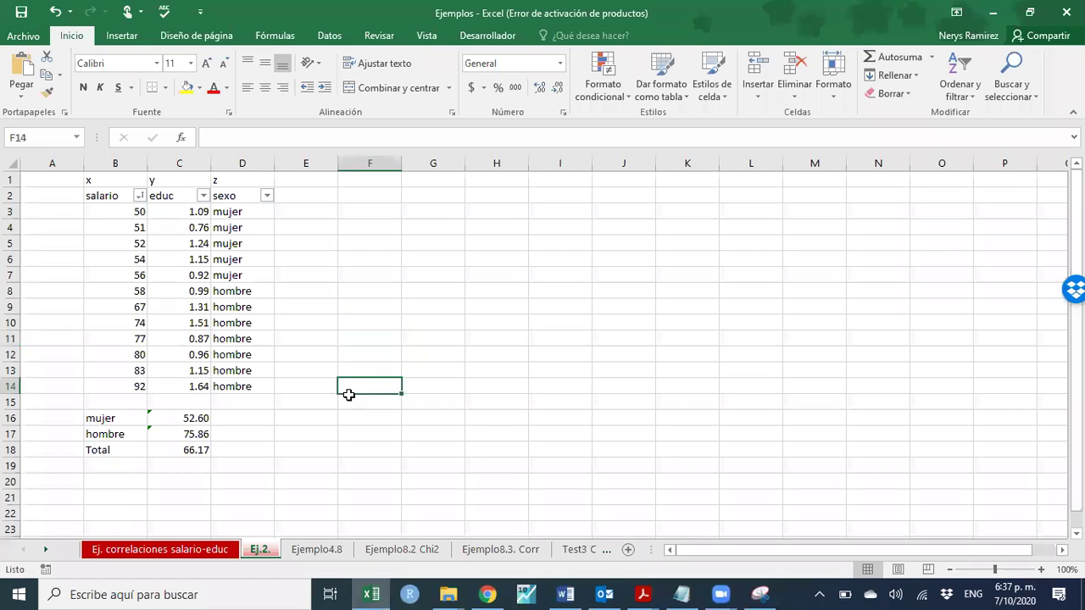
{"action": "key", "text": "ctrl+v"}
{"action": "mouse_move", "coordinate": [396, 400]}
{"action": "left_mouse_down"}
{"action": "mouse_move", "coordinate": [381, 451]}
{"action": "mouse_move", "coordinate": [317, 456]}
{"action": "mouse_move", "coordinate": [391, 479]}
{"action": "mouse_move", "coordinate": [409, 423]}
{"action": "mouse_move", "coordinate": [392, 406]}
{"action": "left_mouse_up"}
Calculate the difference between the men's and women's average salaries in E17 with =C17-C16
{"action": "left_click", "coordinate": [296, 426]}
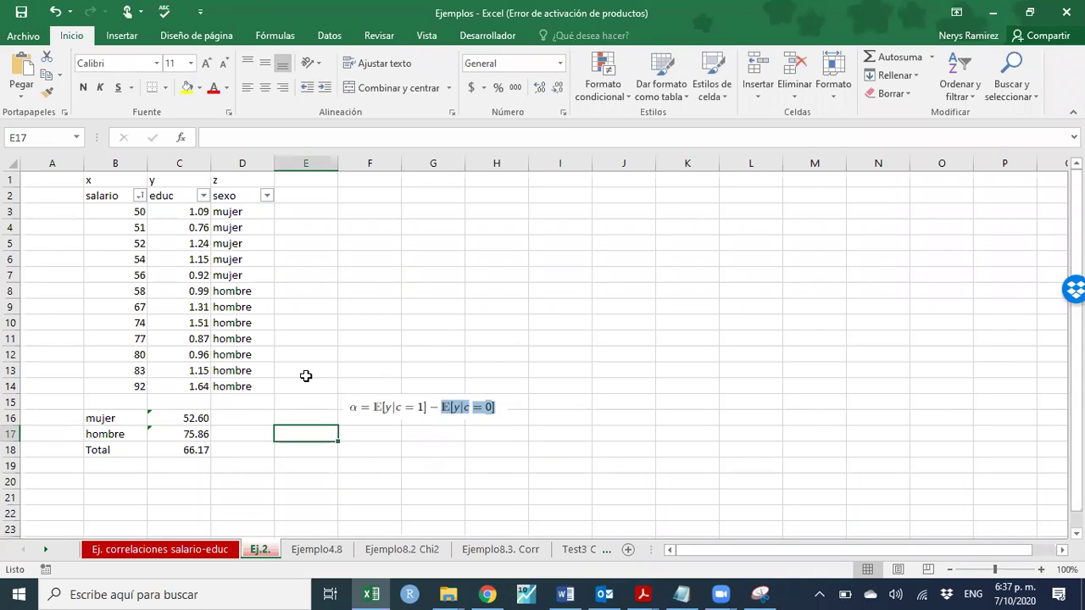
{"action": "type", "text": "="}
{"action": "left_click", "coordinate": [179, 435]}
{"action": "type", "text": "-"}
{"action": "left_click", "coordinate": [189, 419]}
{"action": "key", "text": "Return"}
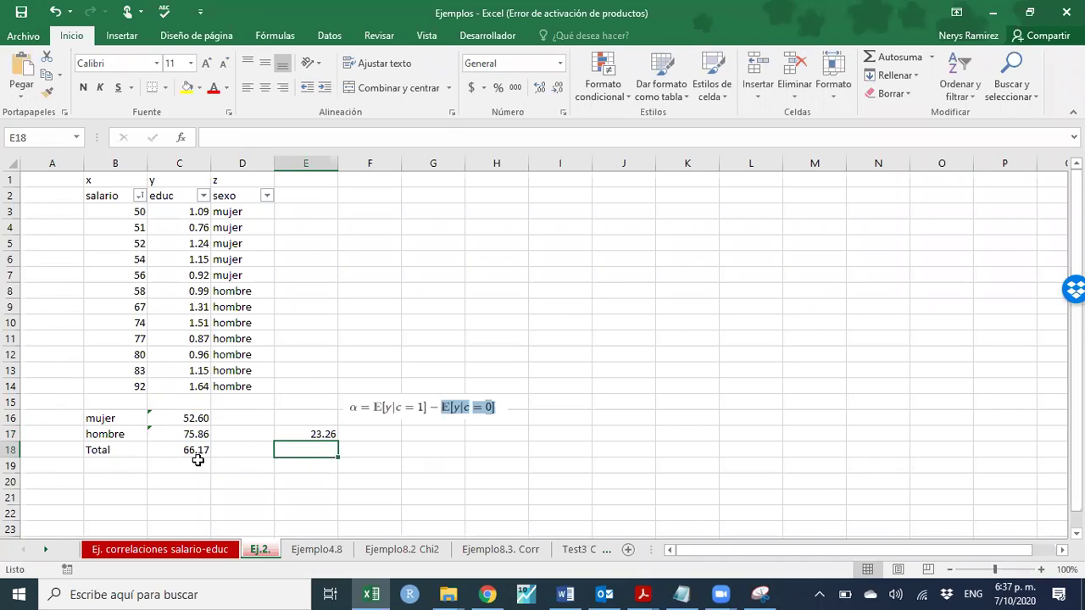
{"action": "left_click", "coordinate": [314, 435]}
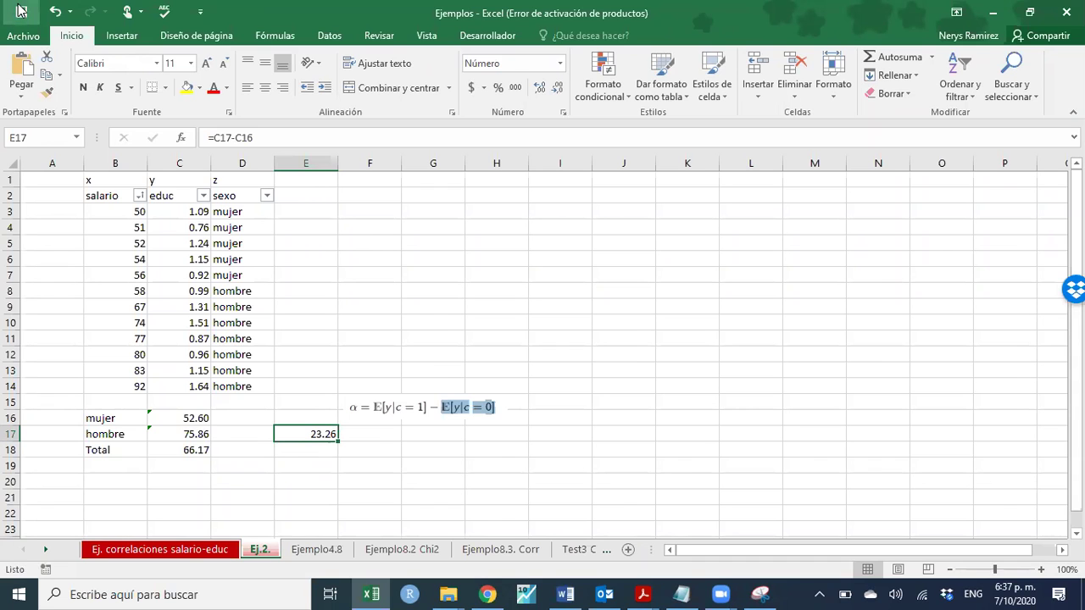
Switch to Clase1_teroria_de_causalidad.pdf in Acrobat Reader and examine Ejemplo 1 on slide 17, highlighting the expectations in item b and the text of item c
{"action": "mouse_move", "coordinate": [643, 595]}
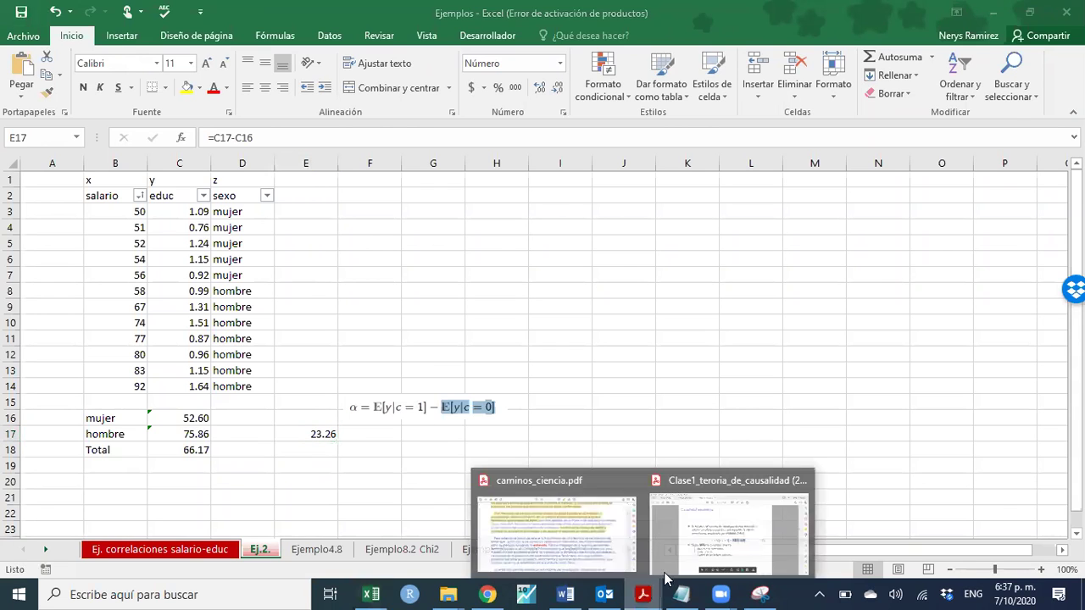
{"action": "left_click", "coordinate": [691, 540]}
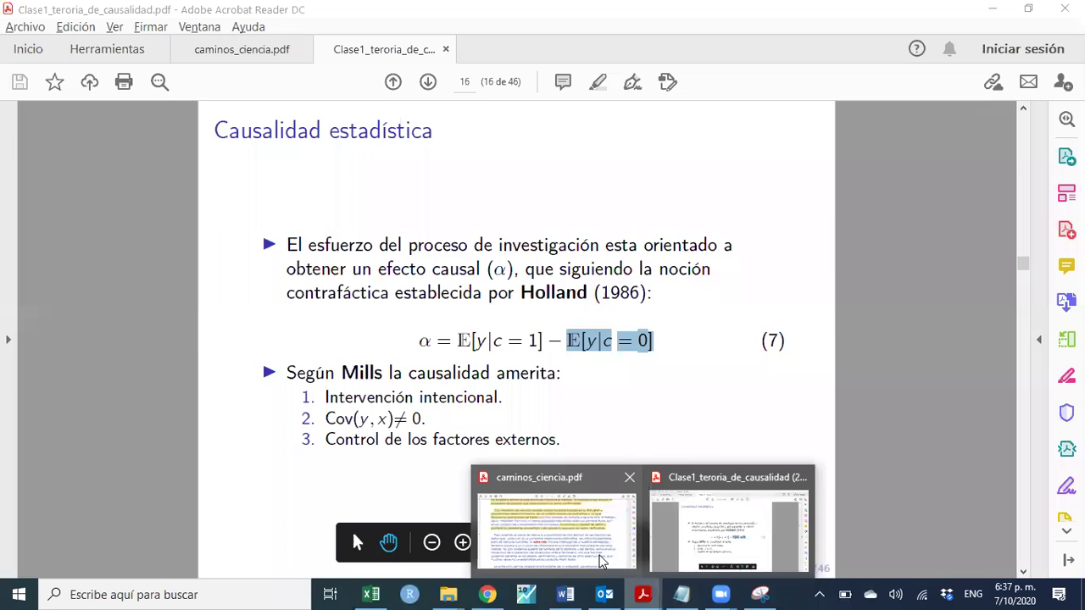
{"action": "left_click", "coordinate": [593, 542]}
{"action": "left_click", "coordinate": [695, 534]}
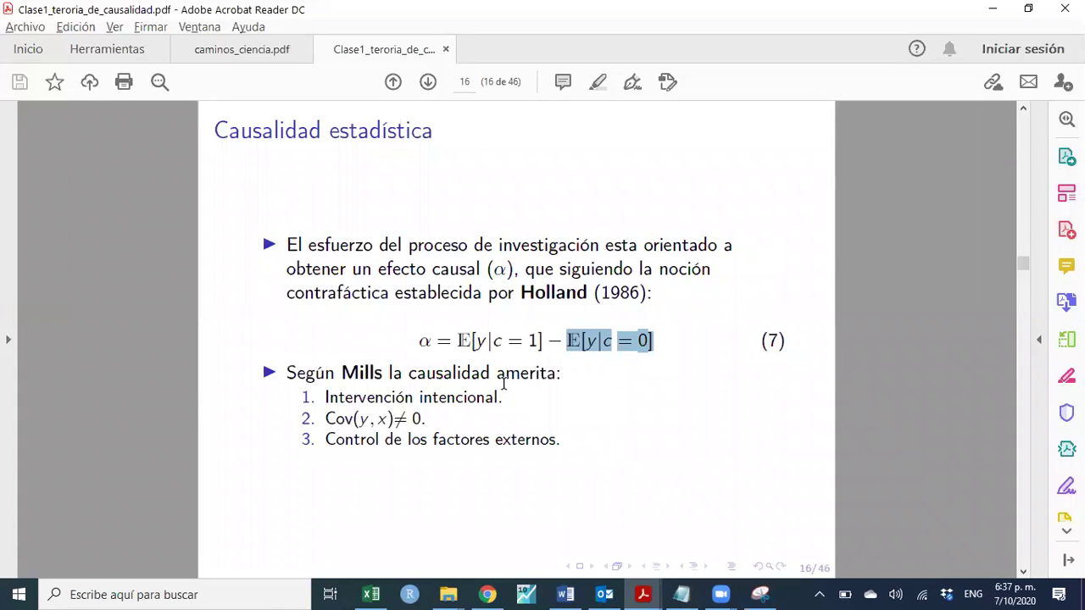
{"action": "scroll", "coordinate": [504, 384], "scroll_direction": "down", "scroll_amount": 1}
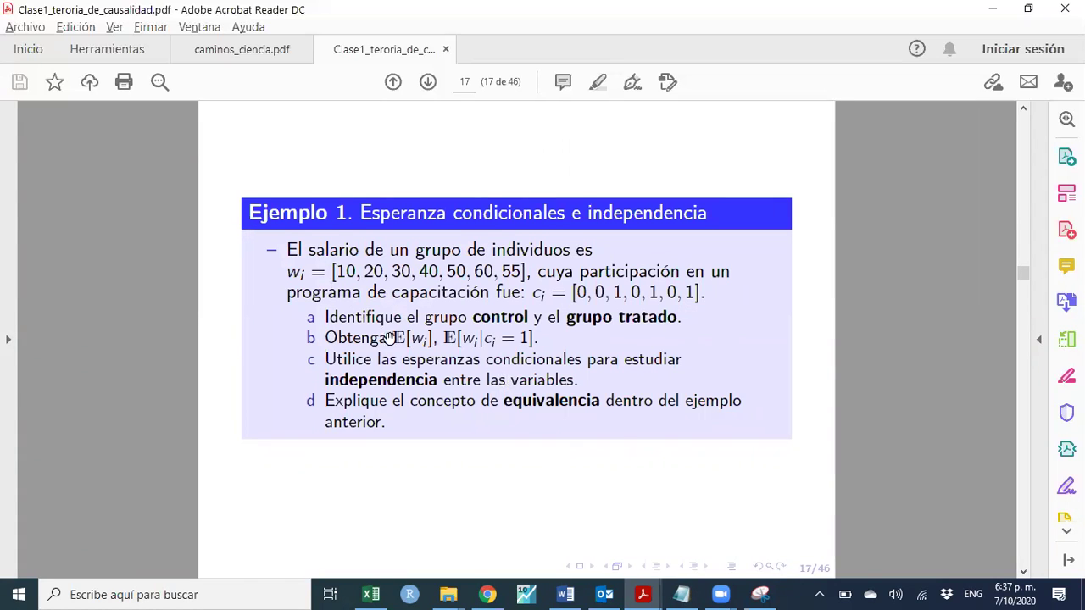
{"action": "left_click_drag", "start_coordinate": [392, 338], "coordinate": [433, 339]}
{"action": "left_click_drag", "start_coordinate": [519, 339], "coordinate": [464, 341]}
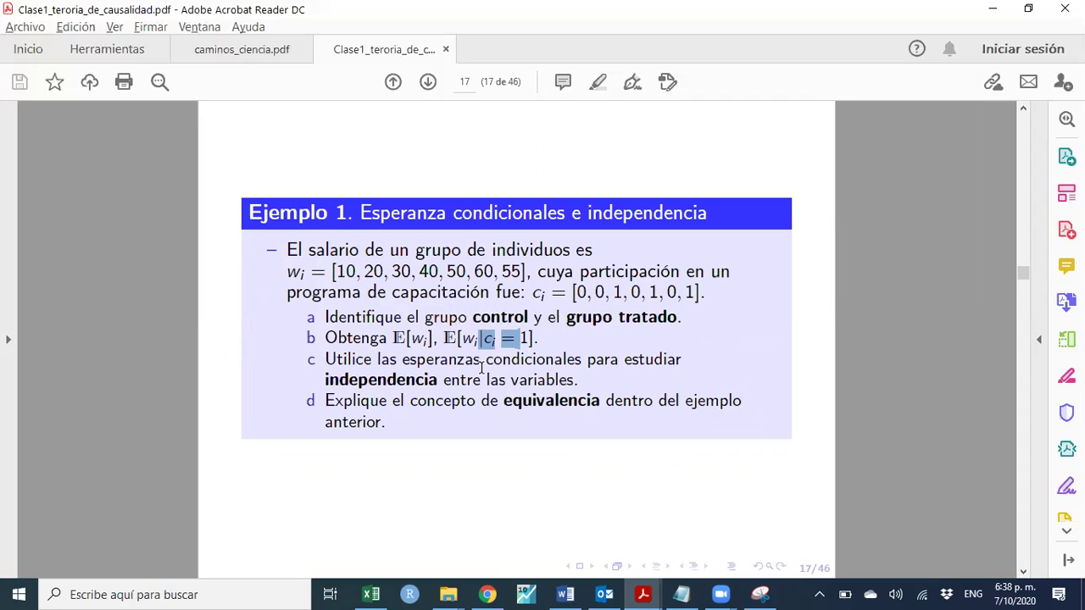
{"action": "left_click_drag", "start_coordinate": [325, 358], "coordinate": [551, 381]}
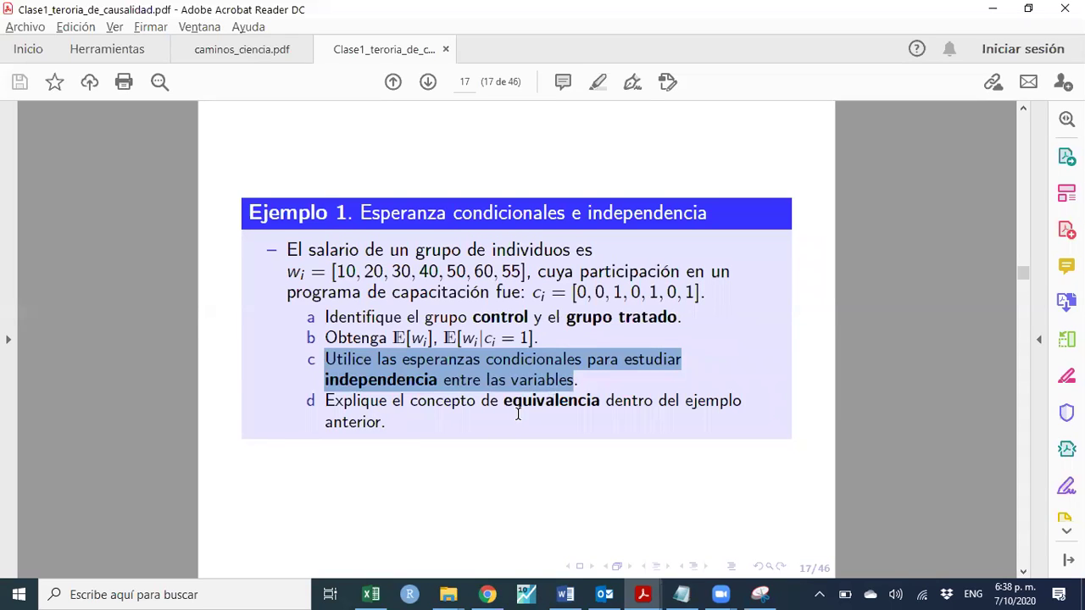
Compare the Excel salary example with Ejemplo 1 in the Acrobat Reader slides and advance to slide 18 on the falacia posterior hoc
{"action": "left_click", "coordinate": [993, 8]}
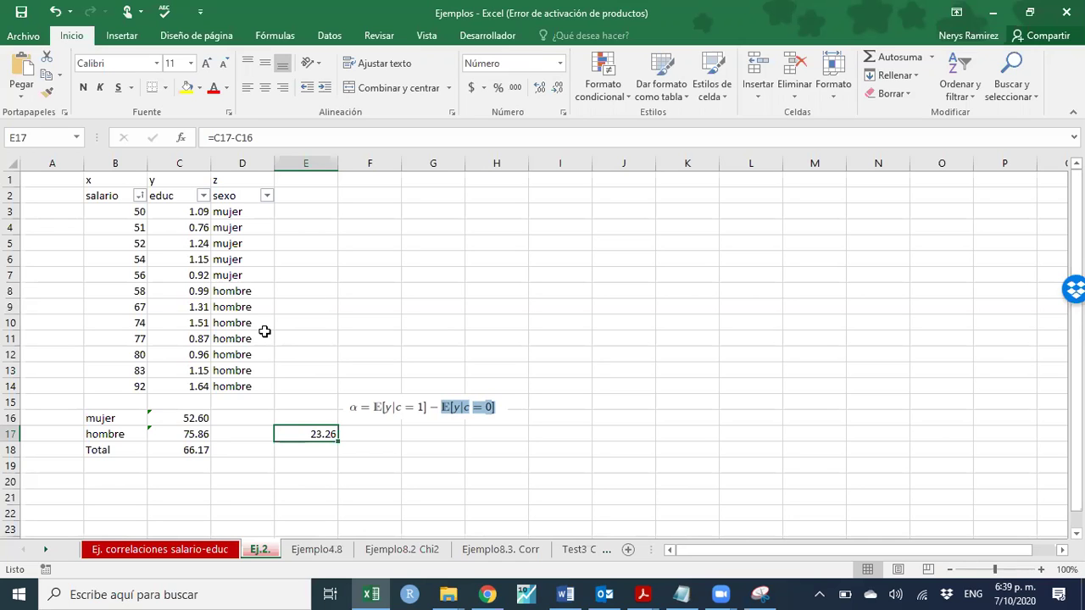
{"action": "mouse_move", "coordinate": [642, 594]}
{"action": "left_click", "coordinate": [702, 529]}
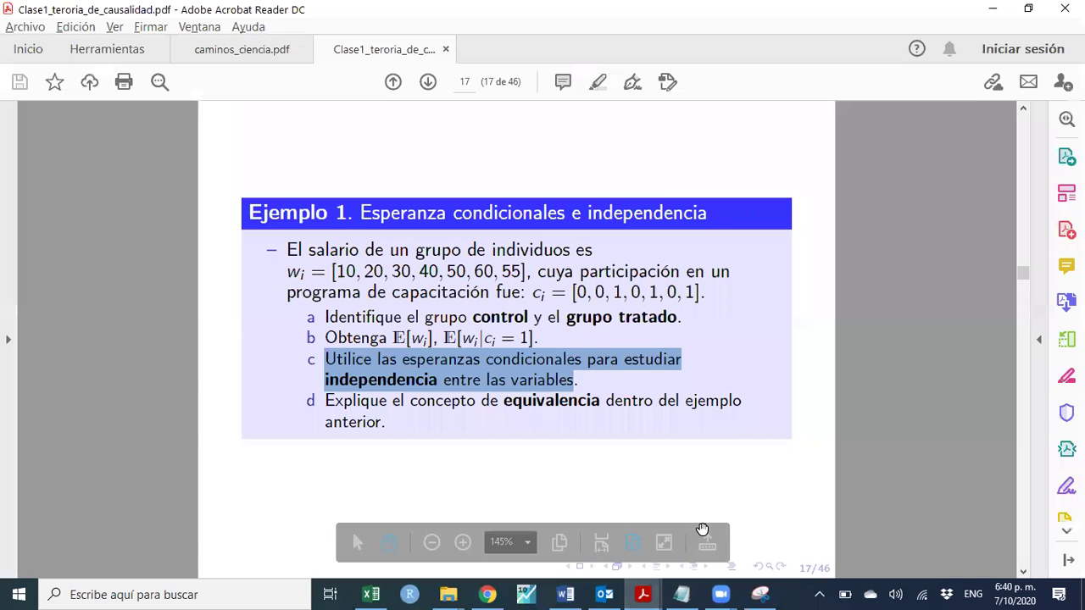
{"action": "left_click", "coordinate": [993, 7]}
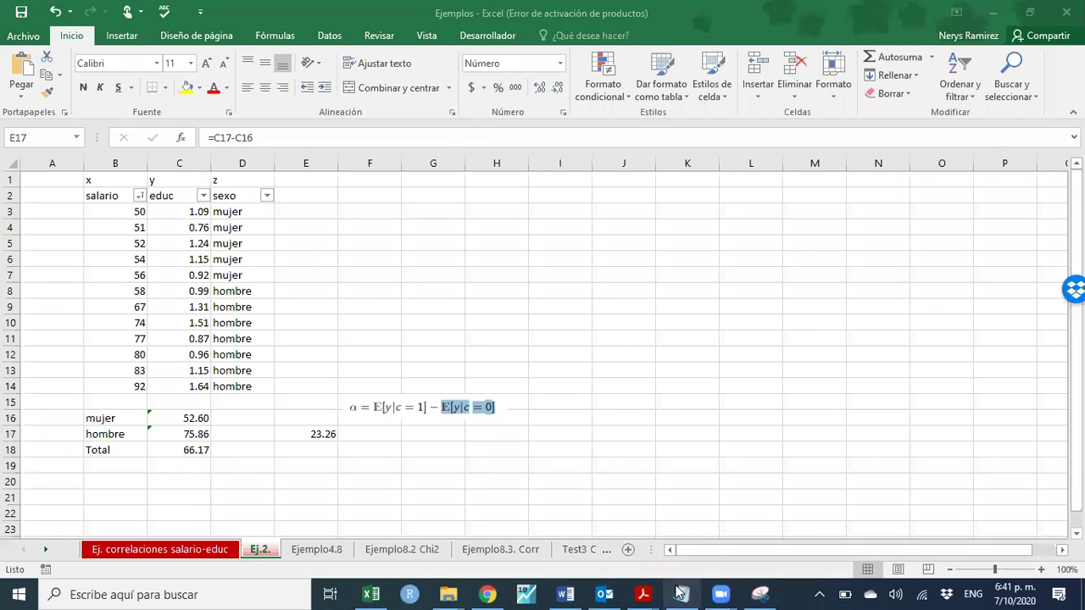
{"action": "mouse_move", "coordinate": [643, 594]}
{"action": "left_click", "coordinate": [727, 528]}
{"action": "scroll", "coordinate": [499, 339], "scroll_direction": "down", "scroll_amount": 1}
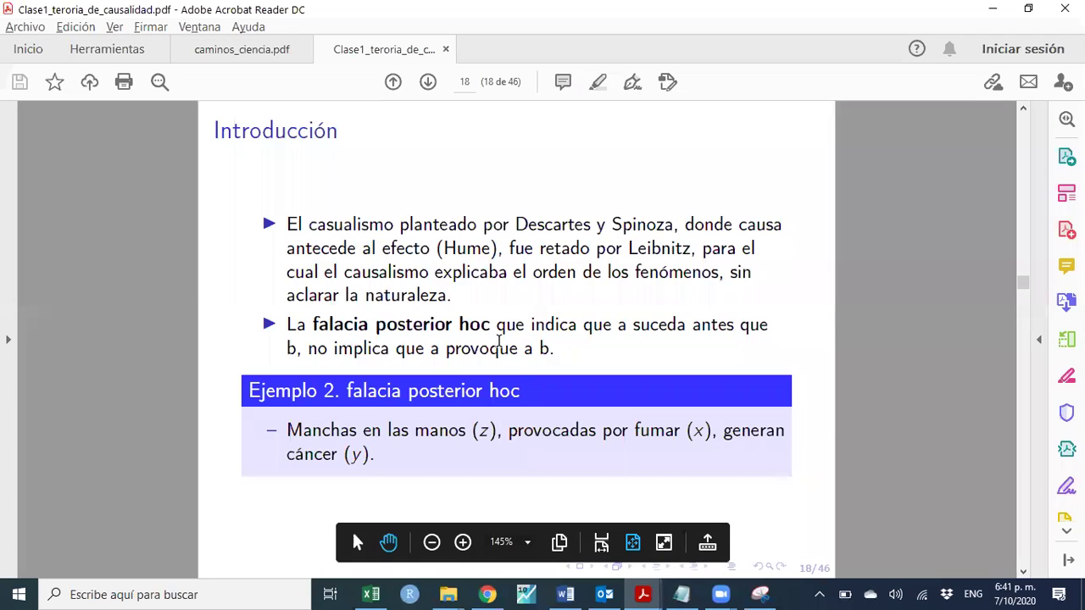